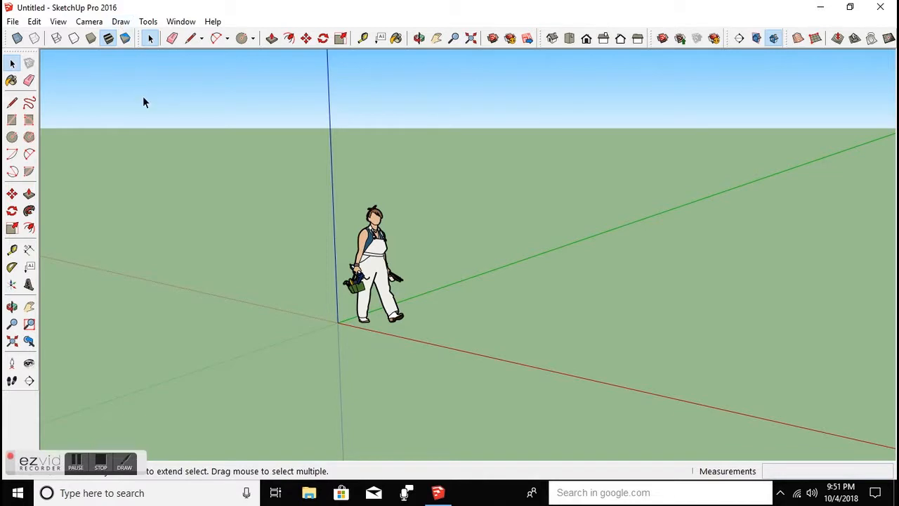
Draw a closed four-sided face on the ground with the Line tool, alongside the positive red axis near the figure
{"action": "left_click", "coordinate": [120, 22]}
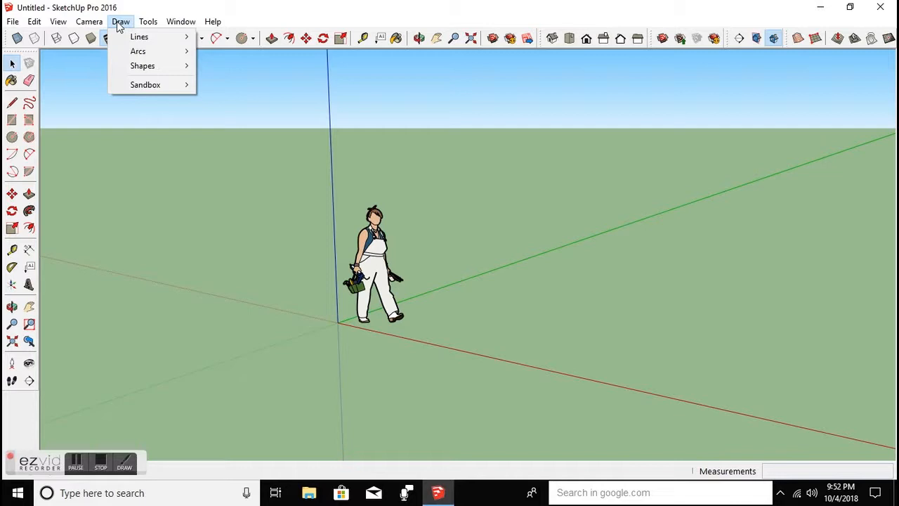
{"action": "mouse_move", "coordinate": [144, 43]}
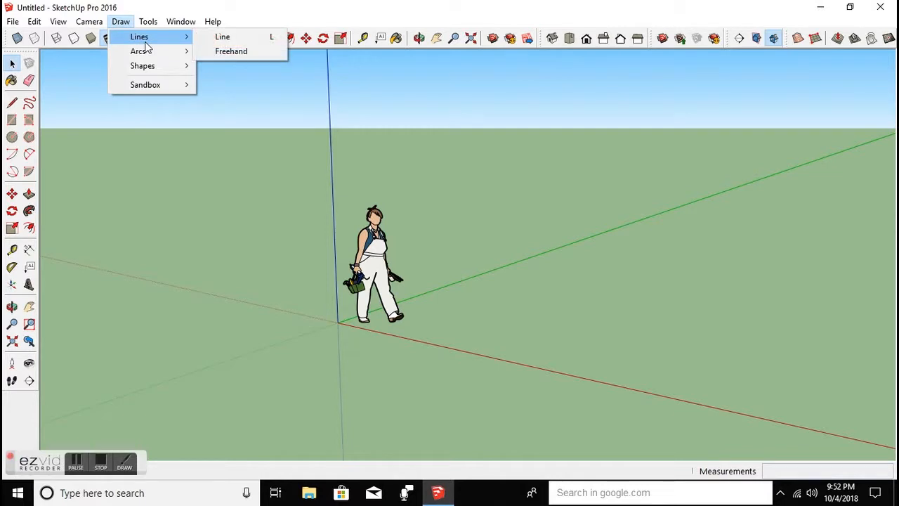
{"action": "left_click", "coordinate": [225, 37]}
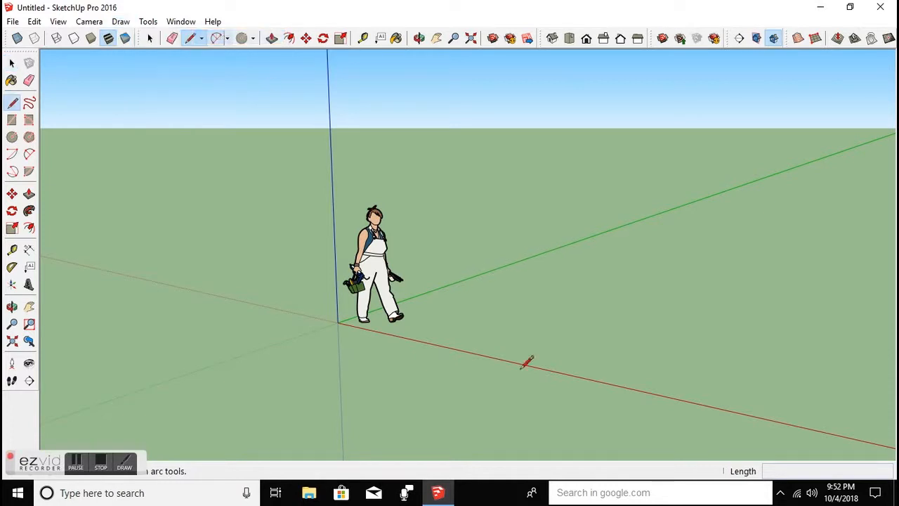
{"action": "left_click", "coordinate": [484, 344]}
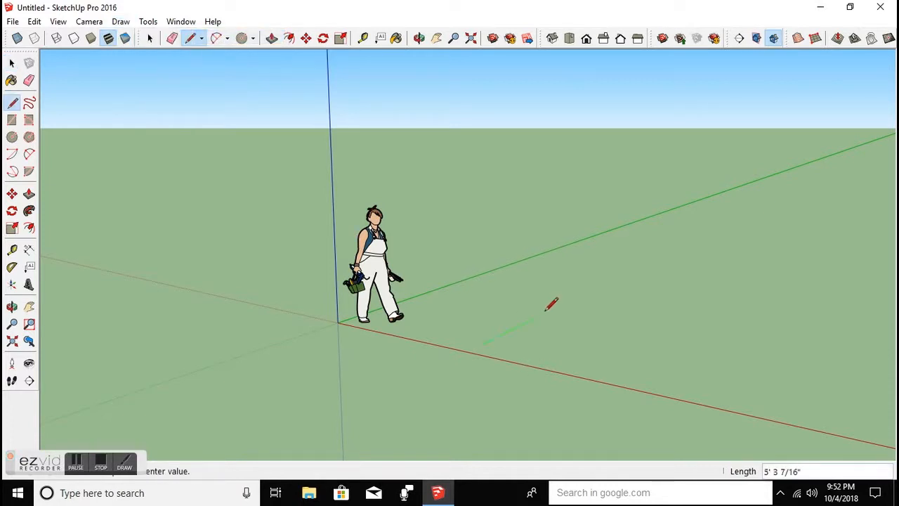
{"action": "left_click", "coordinate": [600, 286]}
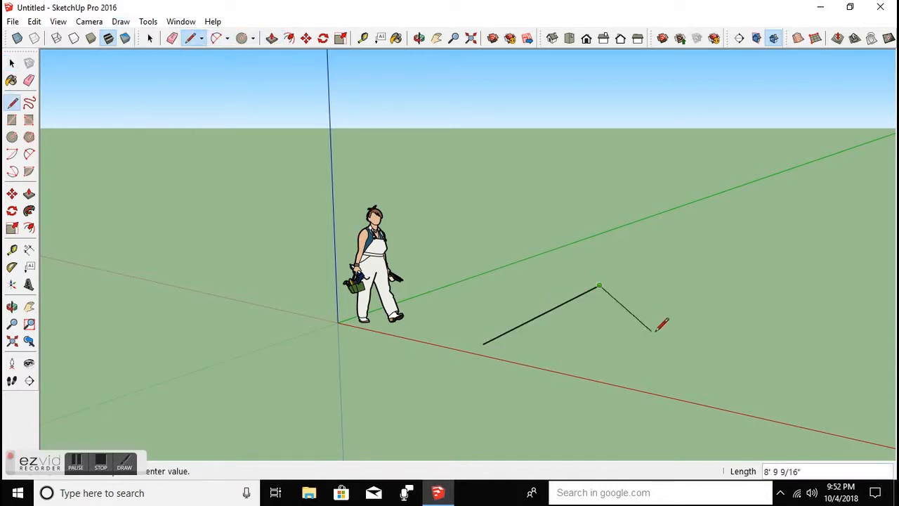
{"action": "left_click", "coordinate": [598, 375]}
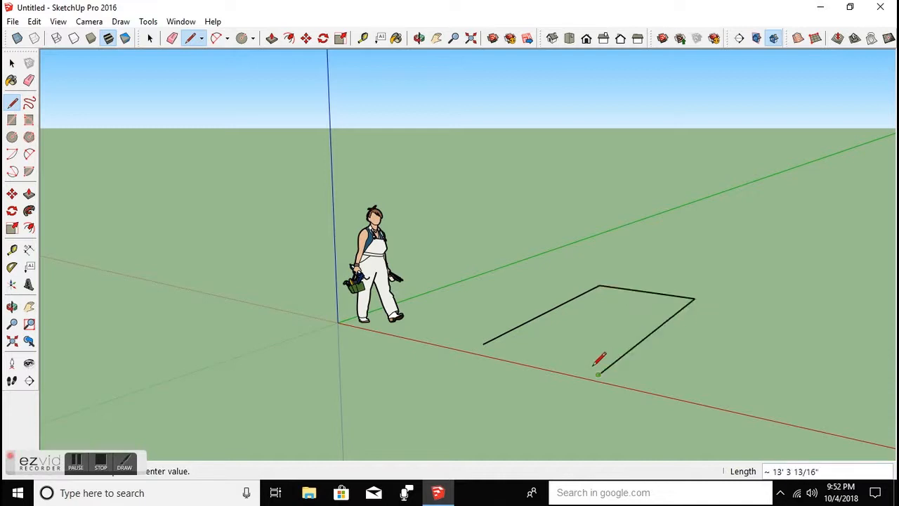
{"action": "left_click", "coordinate": [484, 343]}
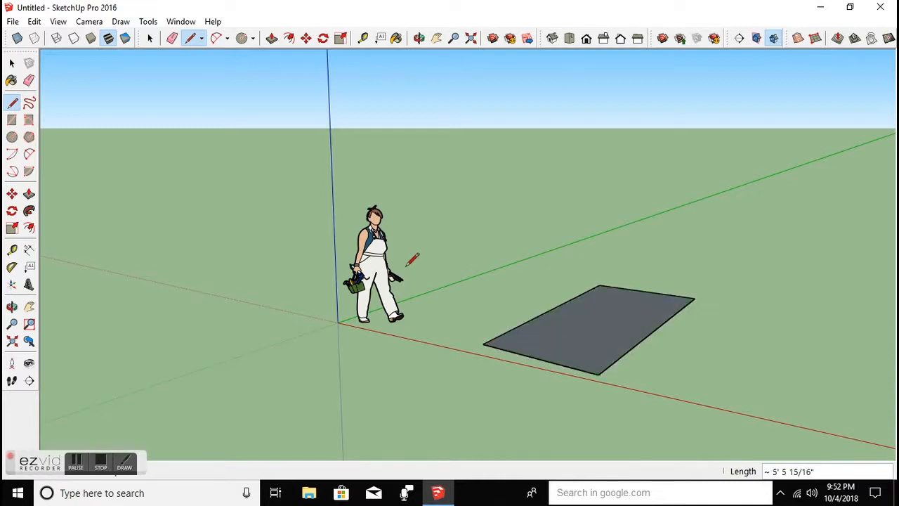
Draw a winding open Freehand curve beside the four-sided face, crossing the red axis
{"action": "left_click", "coordinate": [122, 25]}
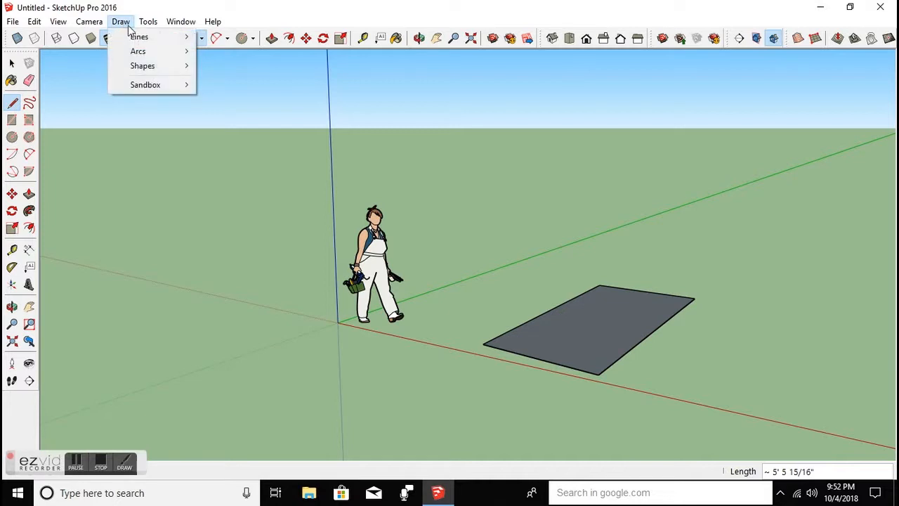
{"action": "left_click", "coordinate": [227, 52]}
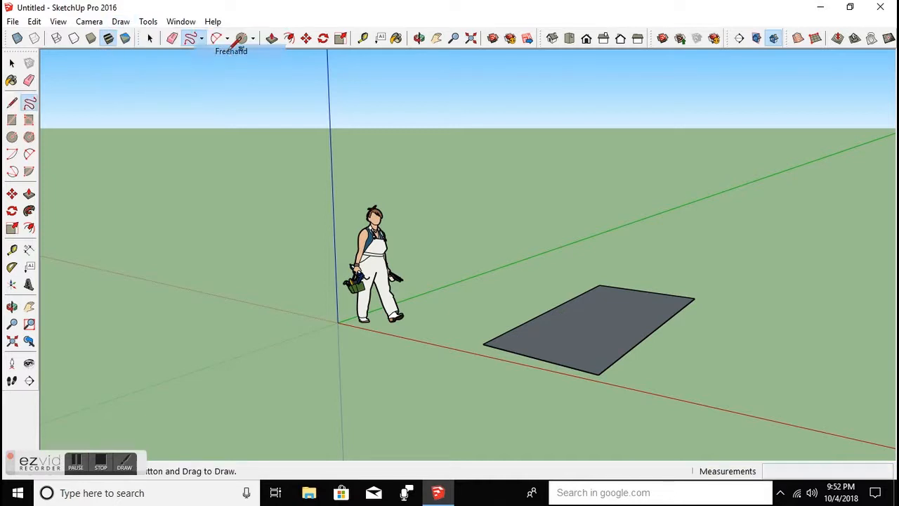
{"action": "scroll", "coordinate": [450, 308], "scroll_direction": "down", "scroll_amount": 2}
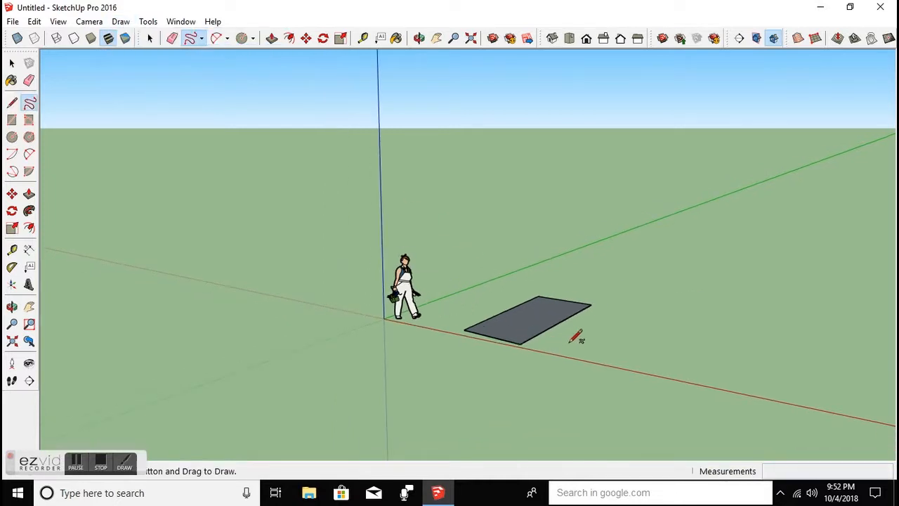
{"action": "mouse_move", "coordinate": [583, 345]}
{"action": "left_mouse_down"}
{"action": "mouse_move", "coordinate": [602, 333]}
{"action": "mouse_move", "coordinate": [714, 326]}
{"action": "mouse_move", "coordinate": [692, 295]}
{"action": "mouse_move", "coordinate": [620, 306]}
{"action": "mouse_move", "coordinate": [579, 333]}
{"action": "mouse_move", "coordinate": [570, 361]}
{"action": "mouse_move", "coordinate": [612, 363]}
{"action": "mouse_move", "coordinate": [625, 387]}
{"action": "mouse_move", "coordinate": [534, 364]}
{"action": "left_mouse_up"}
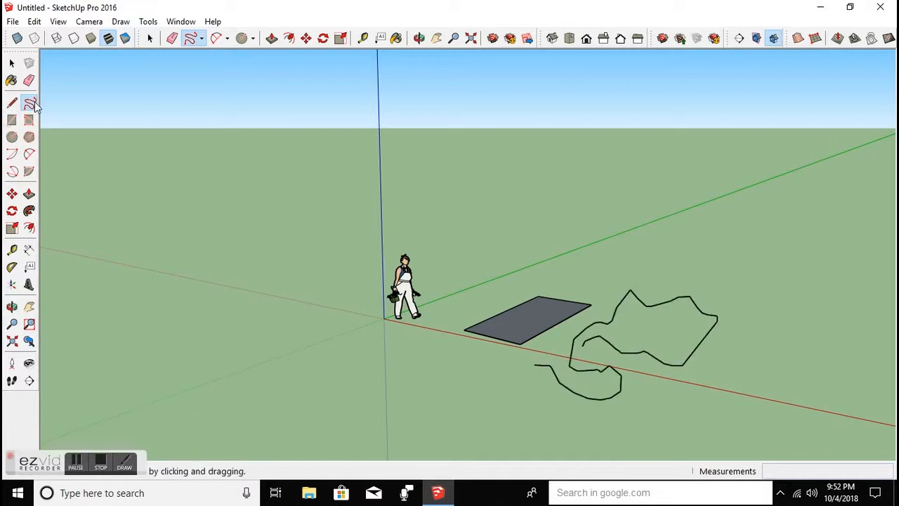
Draw a circle with a 6' radius on the ground between the freehand curve and the green axis
{"action": "left_click", "coordinate": [121, 22]}
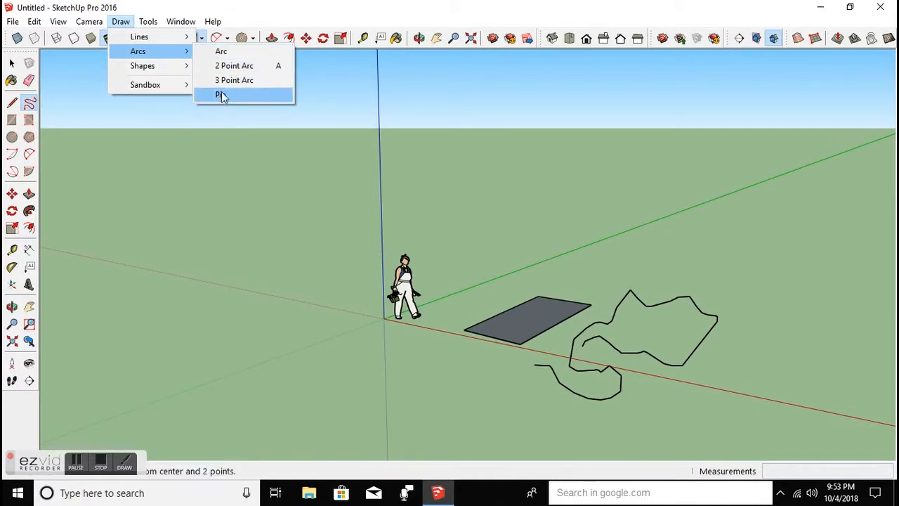
{"action": "left_click", "coordinate": [12, 138]}
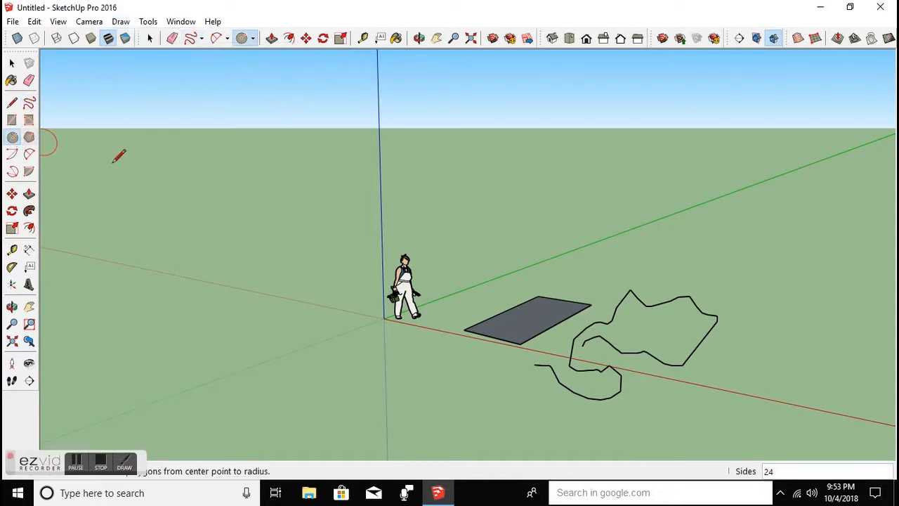
{"action": "middle_click_drag", "start_coordinate": [607, 280], "coordinate": [595, 307]}
{"action": "scroll", "coordinate": [604, 309], "scroll_direction": "down", "scroll_amount": 2}
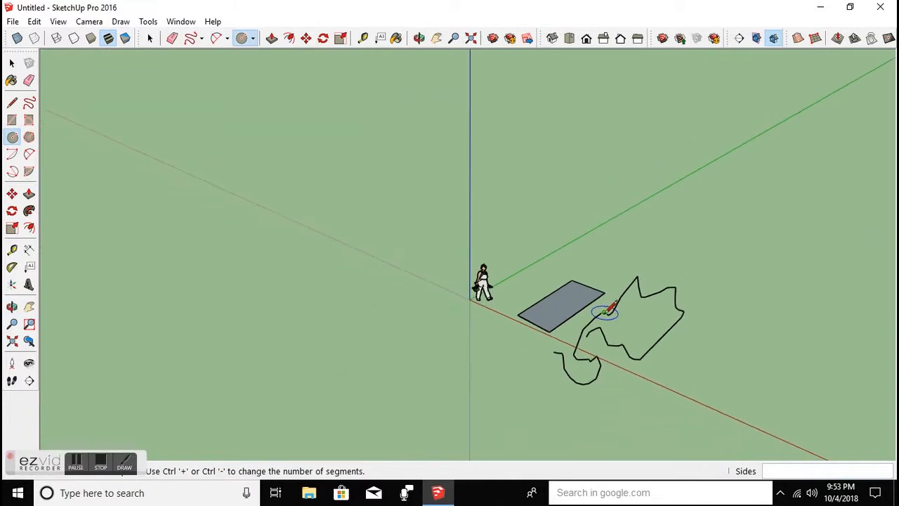
{"action": "left_click", "coordinate": [643, 240]}
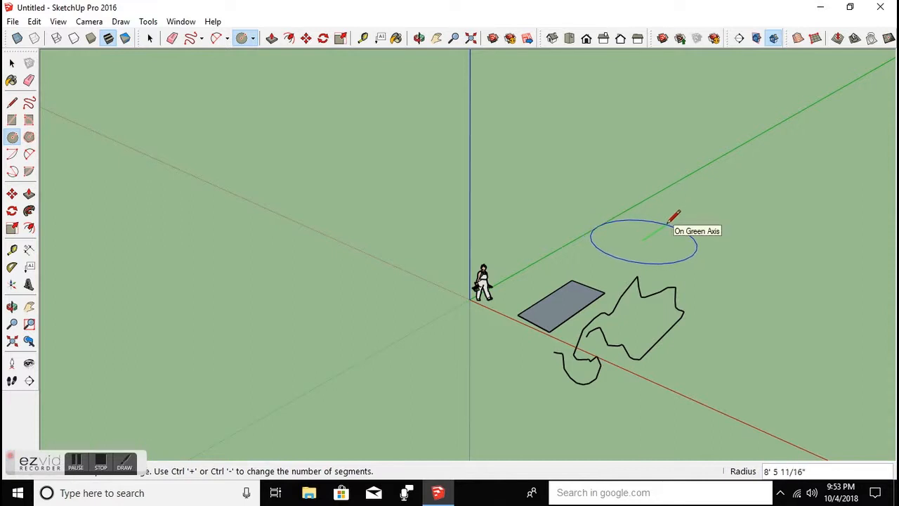
{"action": "type", "text": "6"}
{"action": "key", "text": "Return"}
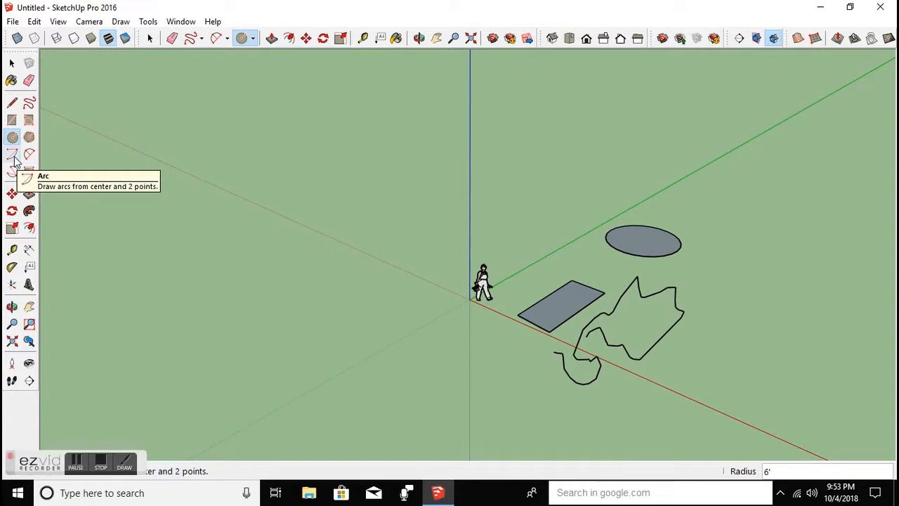
Draw a tall, upright arch-shaped curve with the 3 Point Arc tool near the negative red axis
{"action": "left_click", "coordinate": [12, 171]}
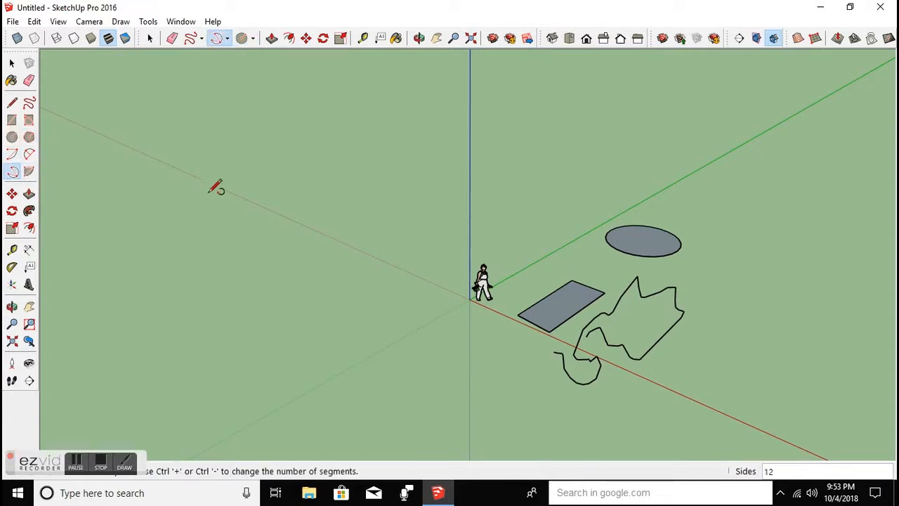
{"action": "left_click", "coordinate": [326, 259]}
{"action": "left_click", "coordinate": [323, 203]}
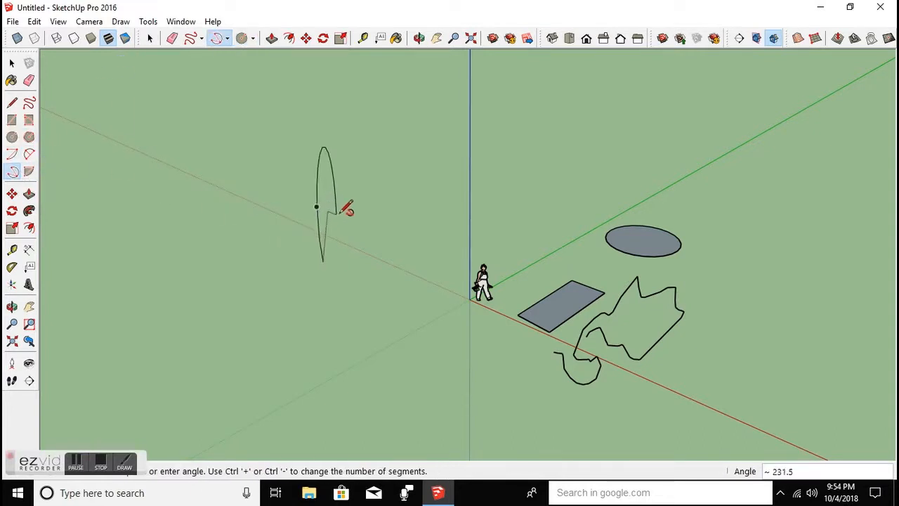
{"action": "left_click", "coordinate": [379, 193]}
{"action": "middle_click_drag", "start_coordinate": [363, 205], "coordinate": [373, 182]}
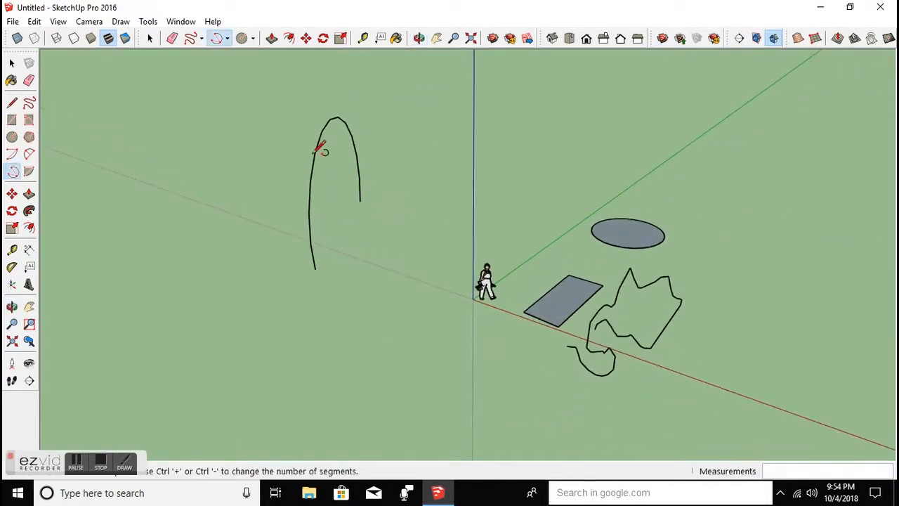
{"action": "left_click", "coordinate": [122, 23]}
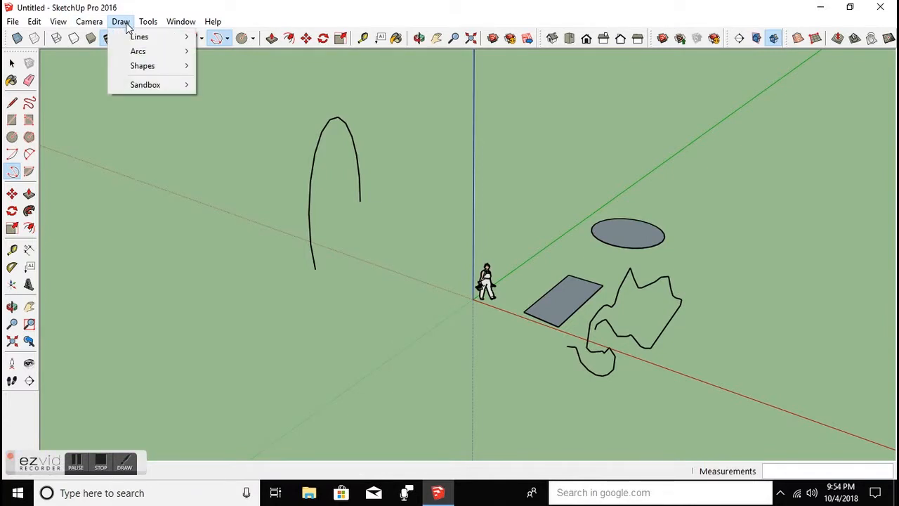
{"action": "mouse_move", "coordinate": [145, 68]}
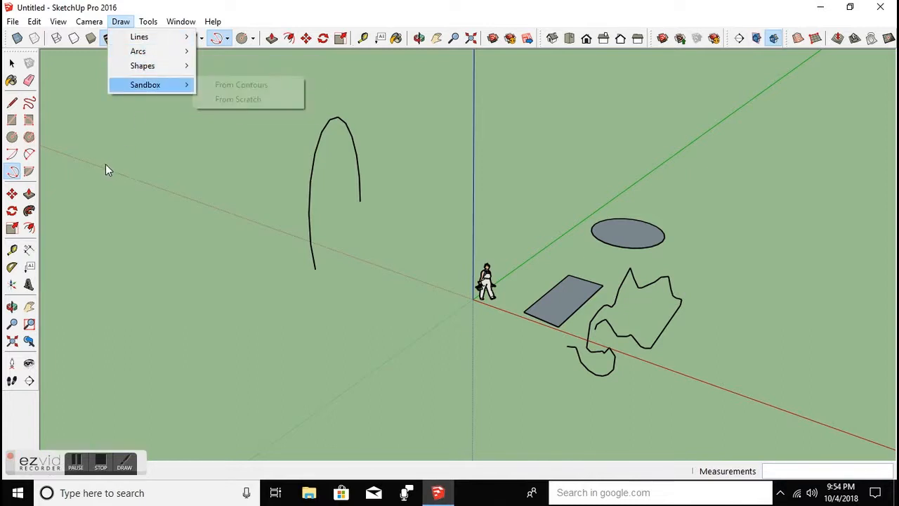
{"action": "key", "text": "Escape"}
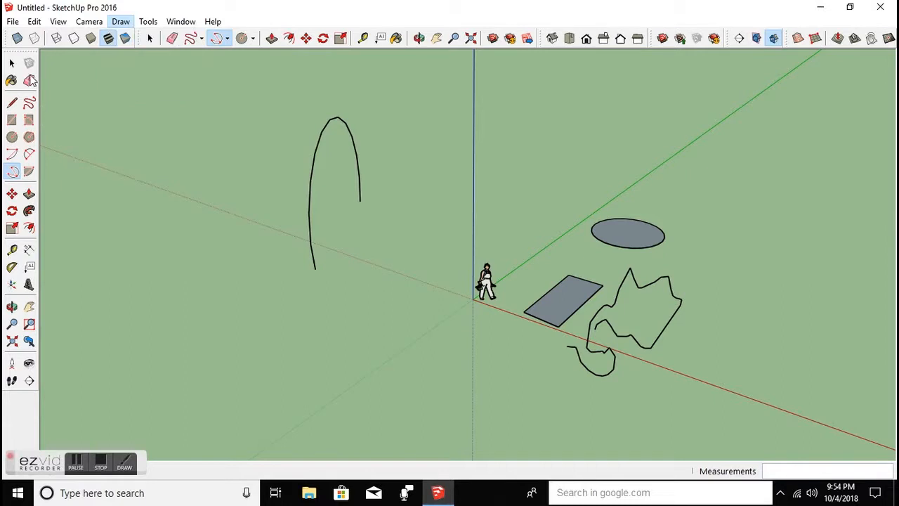
Draw a 4' by 8' rectangle on the ground, well away from the other shapes on the far side of the circle
{"action": "left_click", "coordinate": [124, 22]}
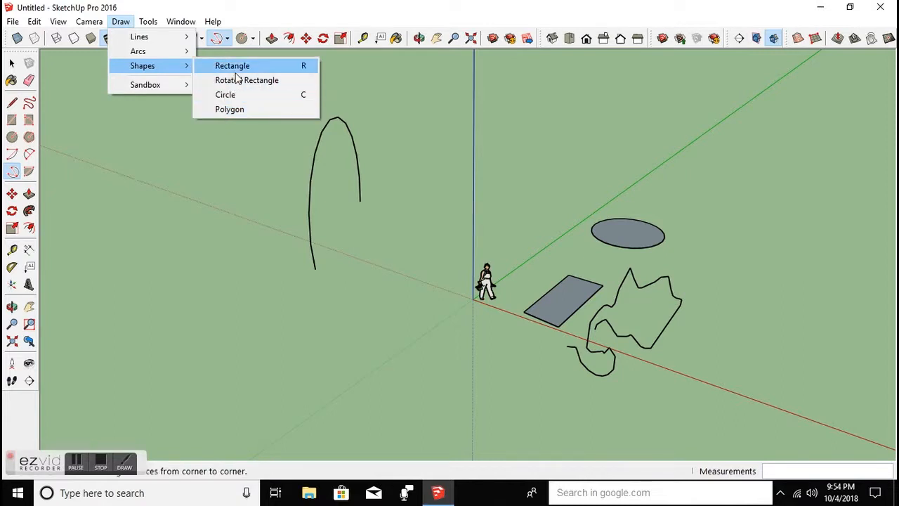
{"action": "left_click", "coordinate": [236, 66]}
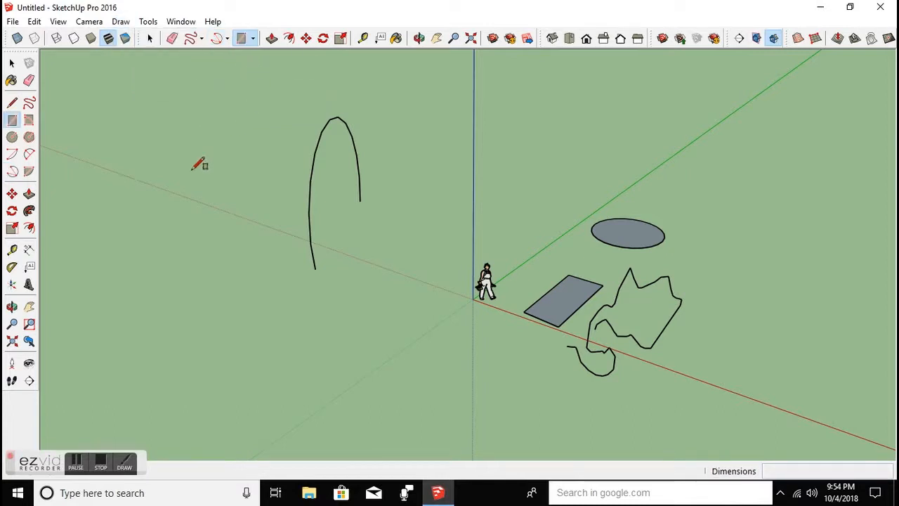
{"action": "scroll", "coordinate": [182, 179], "scroll_direction": "down", "scroll_amount": 4}
{"action": "left_click", "coordinate": [529, 284]}
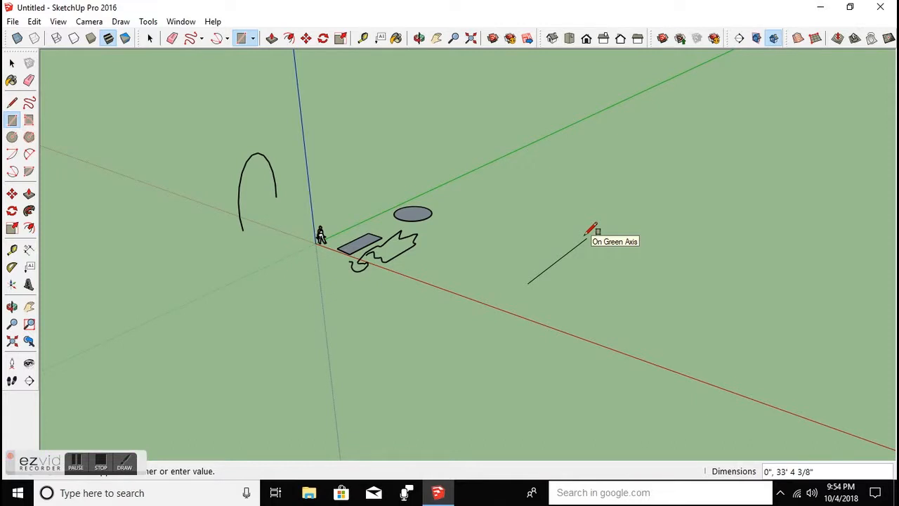
{"action": "scroll", "coordinate": [592, 230], "scroll_direction": "up", "scroll_amount": 2}
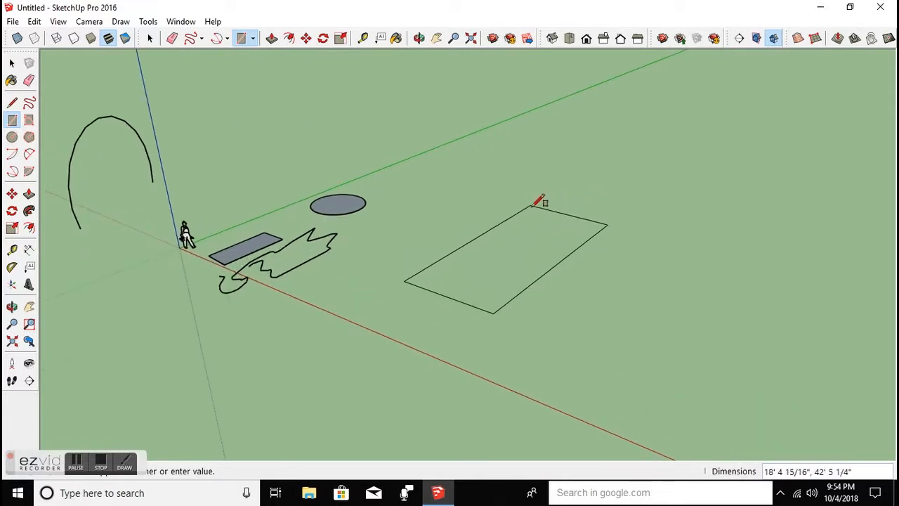
{"action": "middle_click_drag", "start_coordinate": [518, 237], "coordinate": [588, 257]}
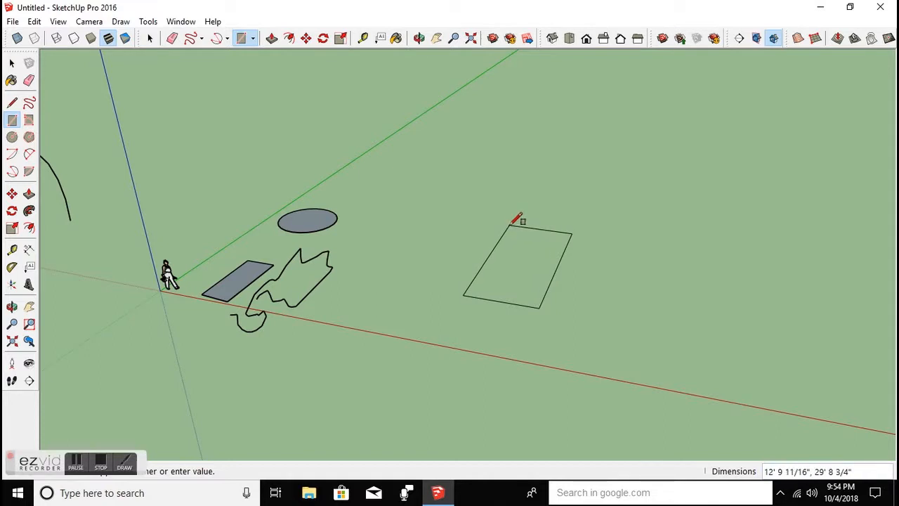
{"action": "type", "text": "4',8"}
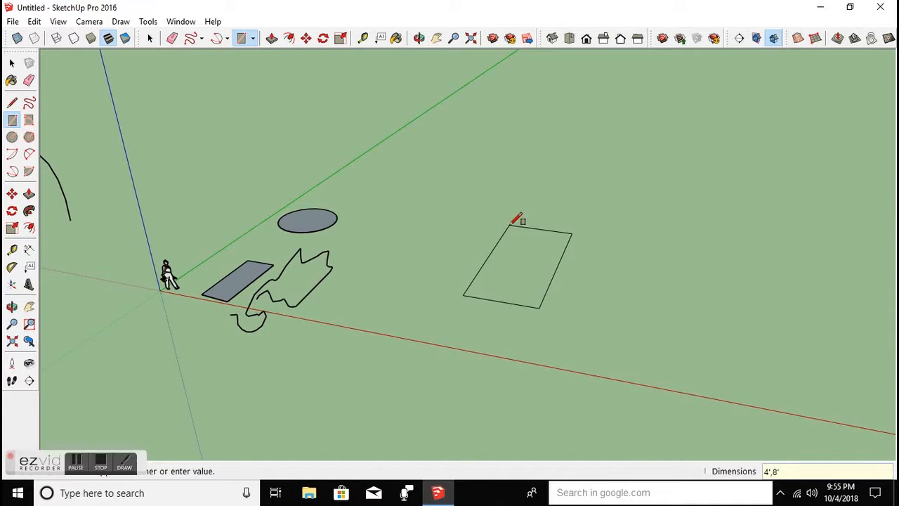
{"action": "key", "text": "Return"}
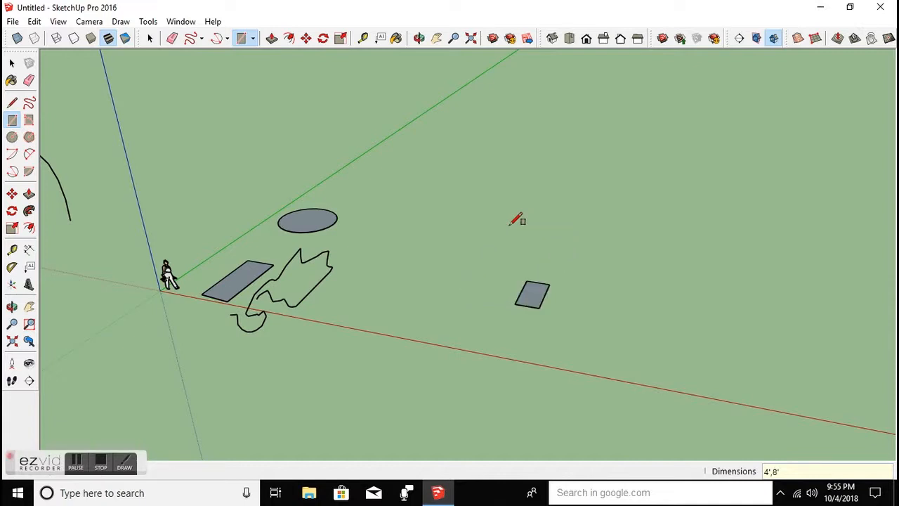
{"action": "scroll", "coordinate": [524, 311], "scroll_direction": "up", "scroll_amount": 5}
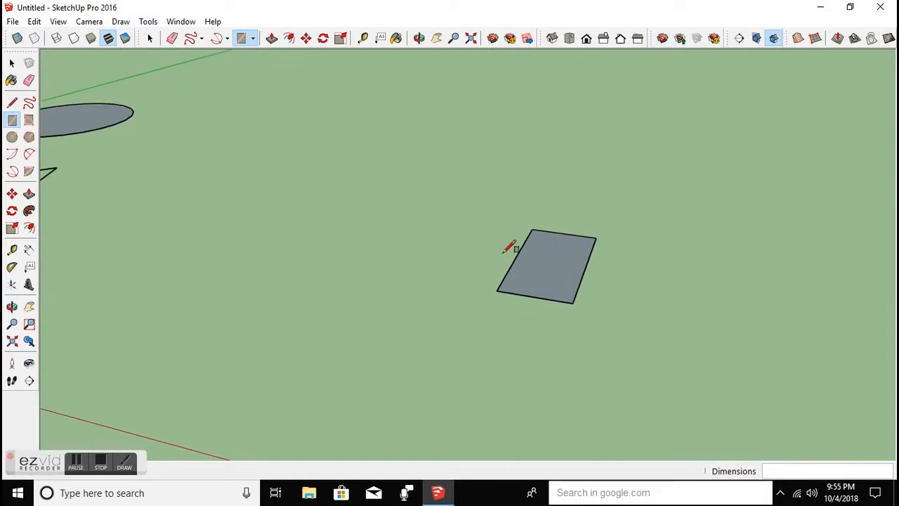
{"action": "scroll", "coordinate": [506, 253], "scroll_direction": "down", "scroll_amount": 3}
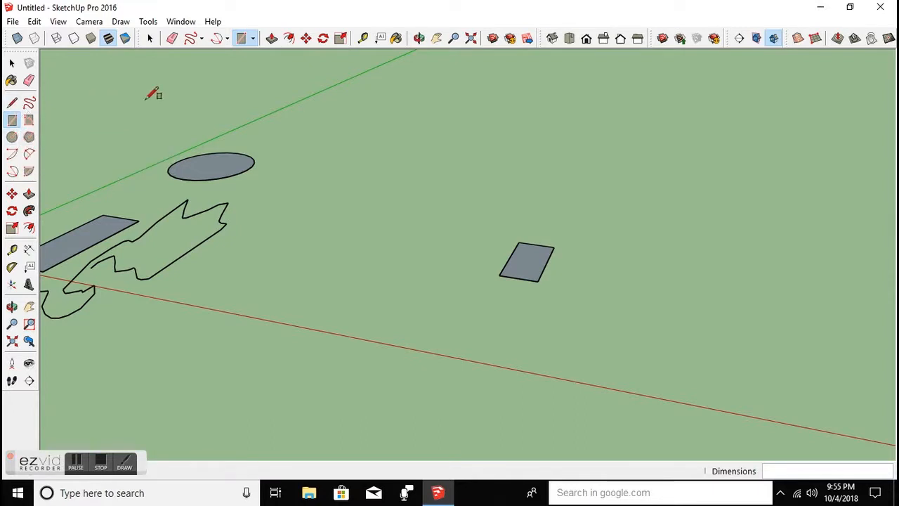
{"action": "left_click", "coordinate": [121, 22]}
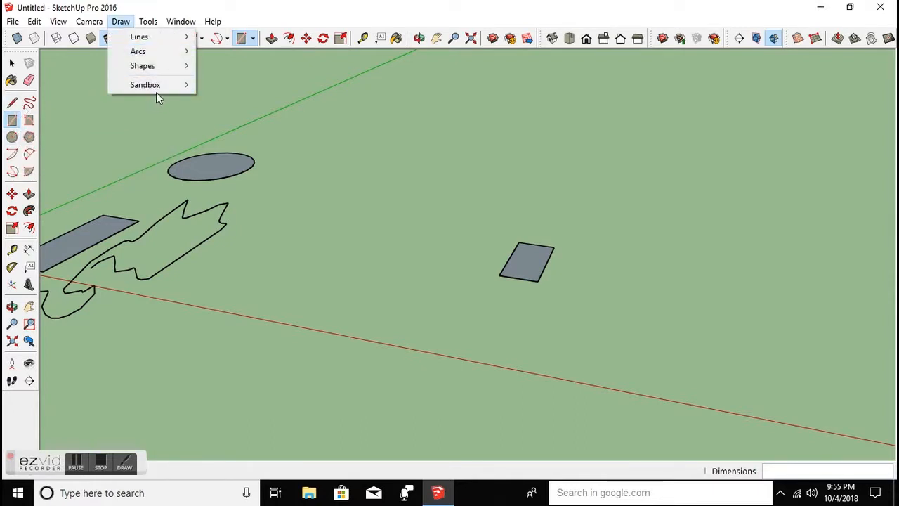
{"action": "mouse_move", "coordinate": [158, 86]}
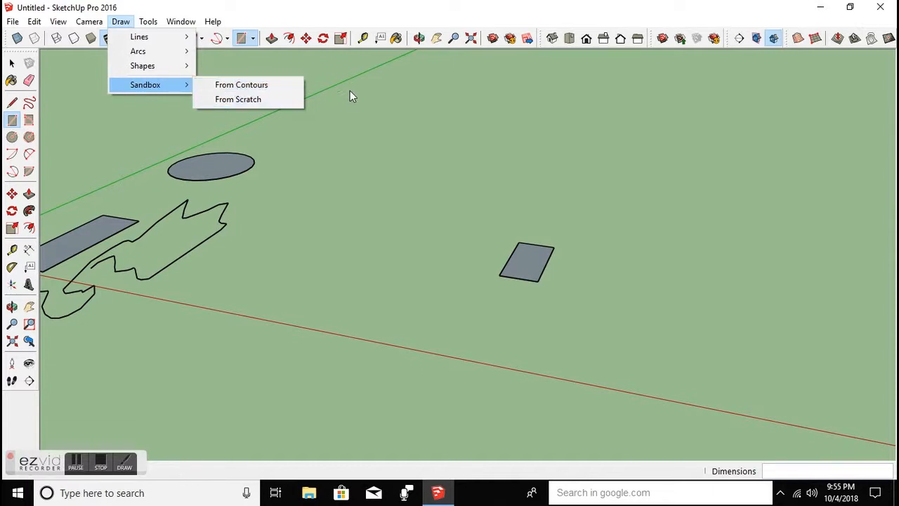
{"action": "left_click", "coordinate": [650, 120]}
{"action": "key", "text": "Escape"}
{"action": "key", "text": "space"}
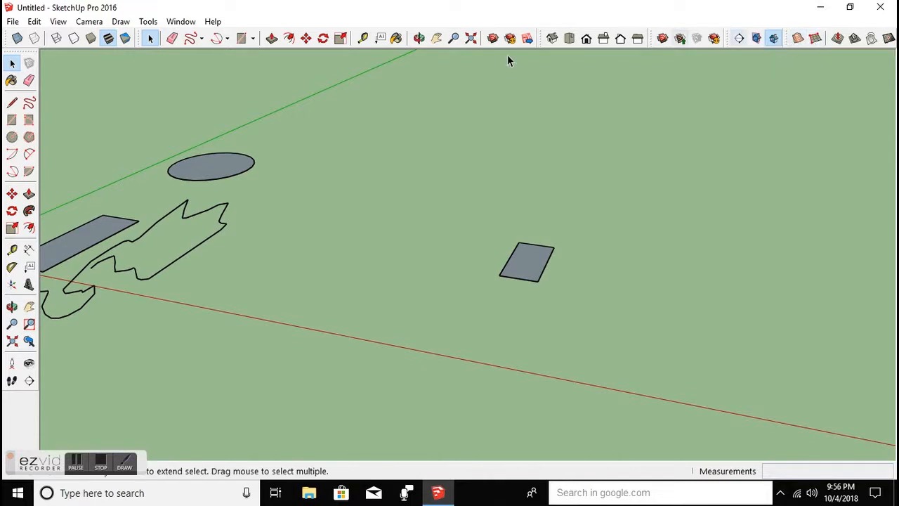
{"action": "left_click", "coordinate": [120, 22]}
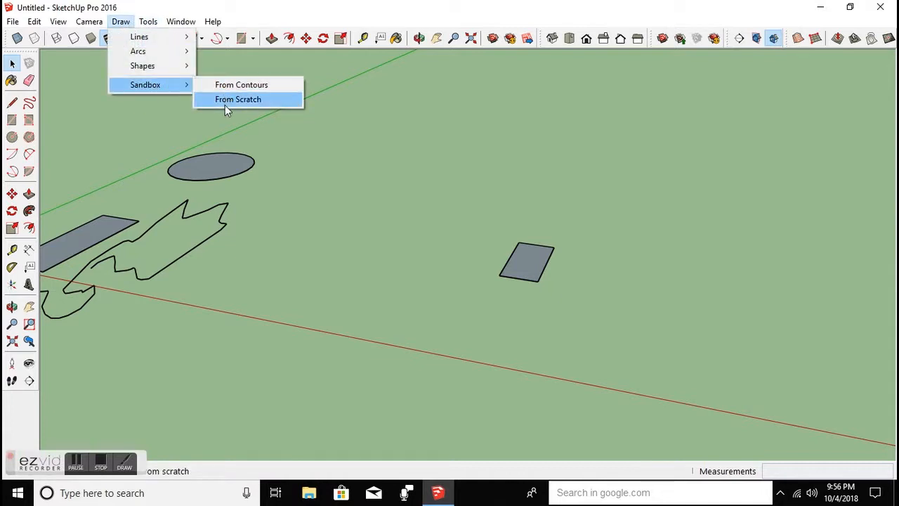
{"action": "left_click", "coordinate": [799, 39]}
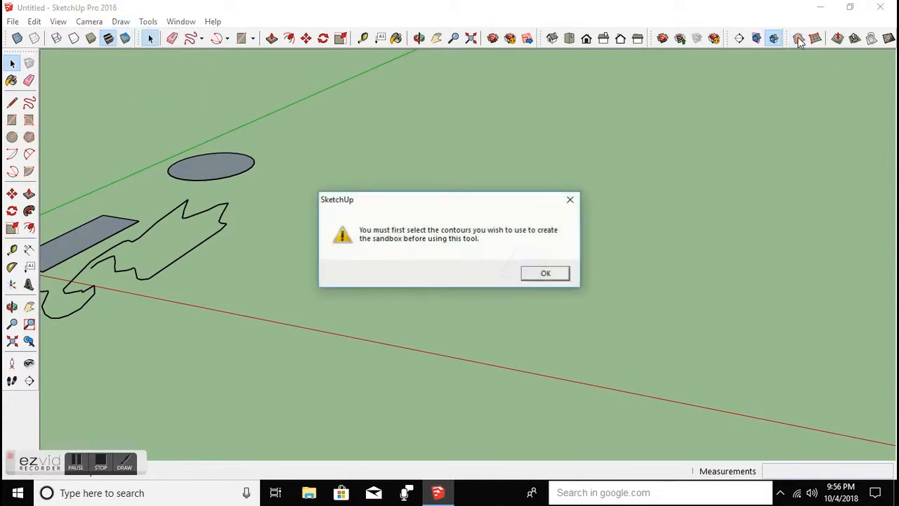
{"action": "left_click", "coordinate": [570, 203]}
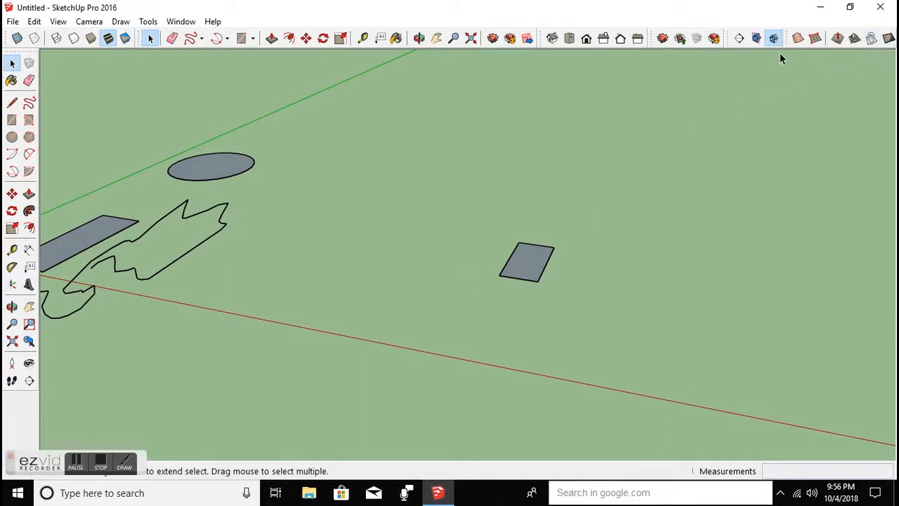
{"action": "scroll", "coordinate": [686, 175], "scroll_direction": "down", "scroll_amount": 4}
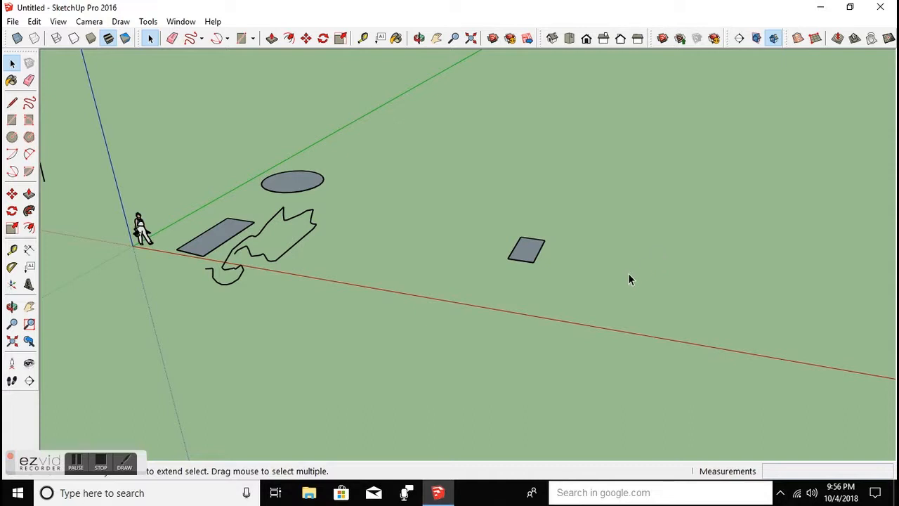
{"action": "scroll", "coordinate": [628, 279], "scroll_direction": "up", "scroll_amount": 3}
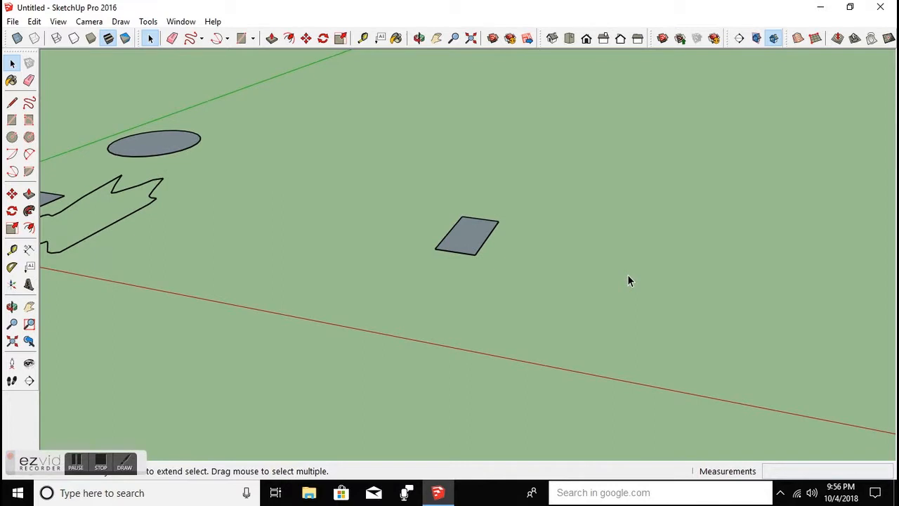
{"action": "scroll", "coordinate": [734, 301], "scroll_direction": "down", "scroll_amount": 3}
{"action": "scroll", "coordinate": [414, 305], "scroll_direction": "up", "scroll_amount": 2}
{"action": "scroll", "coordinate": [407, 309], "scroll_direction": "down", "scroll_amount": 2}
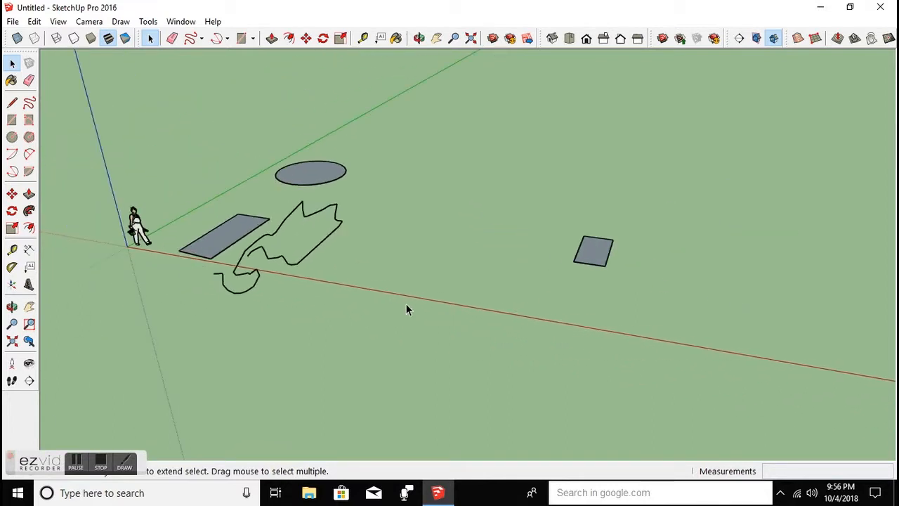
Draw a nearly closed, irregular Freehand outline on the ground in Top view, just beyond the 4' by 8' rectangle
{"action": "left_click", "coordinate": [29, 103]}
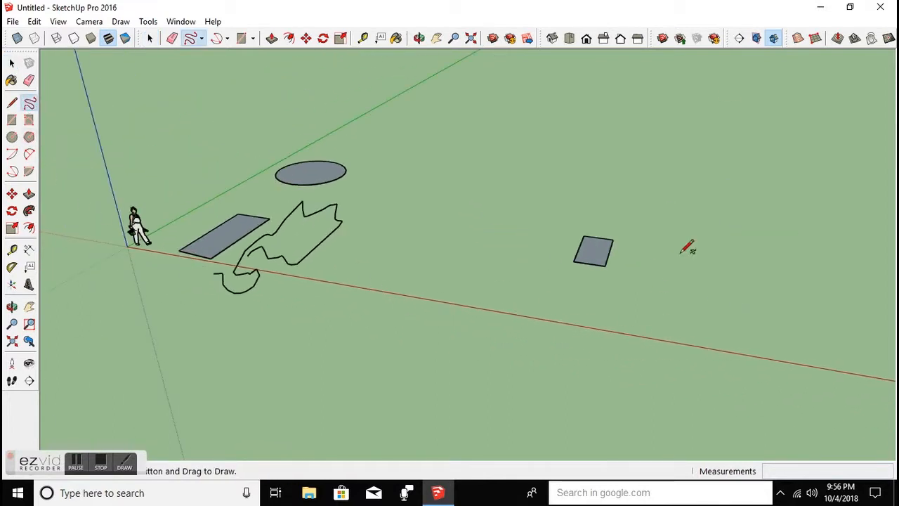
{"action": "left_click", "coordinate": [571, 39]}
{"action": "scroll", "coordinate": [447, 395], "scroll_direction": "down", "scroll_amount": 3}
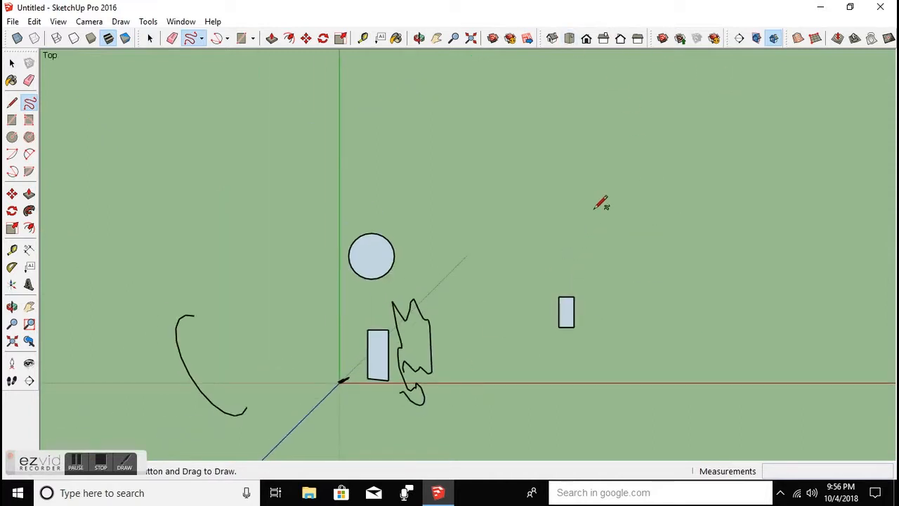
{"action": "mouse_move", "coordinate": [608, 182]}
{"action": "left_mouse_down"}
{"action": "mouse_move", "coordinate": [623, 183]}
{"action": "mouse_move", "coordinate": [647, 219]}
{"action": "mouse_move", "coordinate": [648, 255]}
{"action": "mouse_move", "coordinate": [624, 267]}
{"action": "mouse_move", "coordinate": [587, 258]}
{"action": "mouse_move", "coordinate": [542, 204]}
{"action": "mouse_move", "coordinate": [597, 189]}
{"action": "left_mouse_up"}
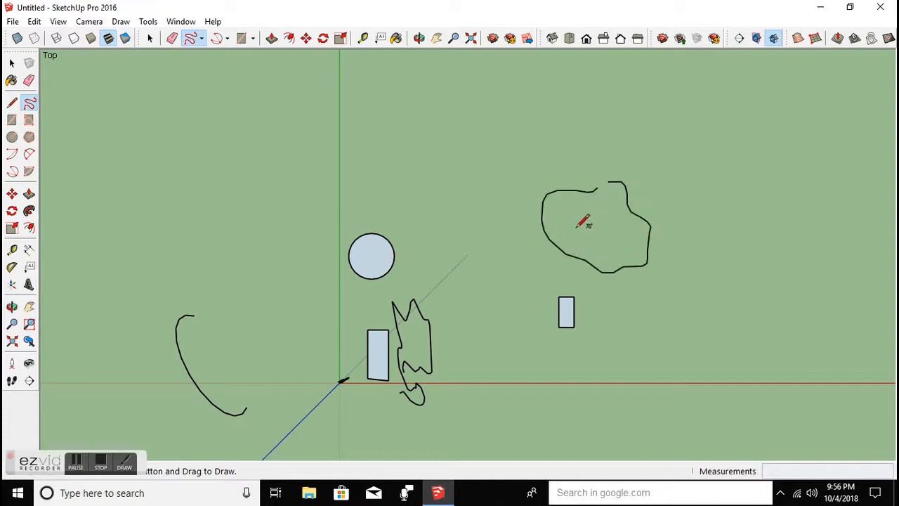
Copy the circle's face into the middle of the new irregular freehand outline
{"action": "middle_click_drag", "start_coordinate": [631, 245], "coordinate": [562, 27]}
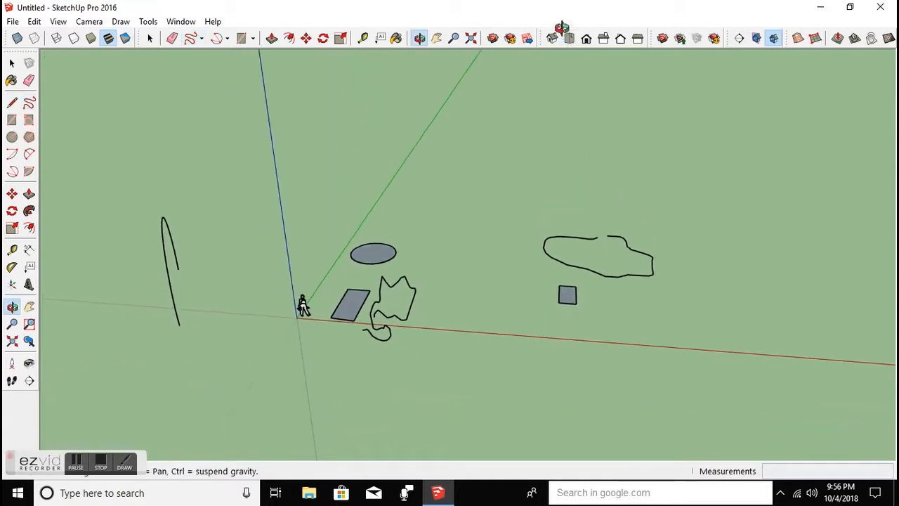
{"action": "scroll", "coordinate": [628, 241], "scroll_direction": "up", "scroll_amount": 5}
{"action": "key", "text": "space"}
{"action": "left_click", "coordinate": [125, 258]}
{"action": "key", "text": "m"}
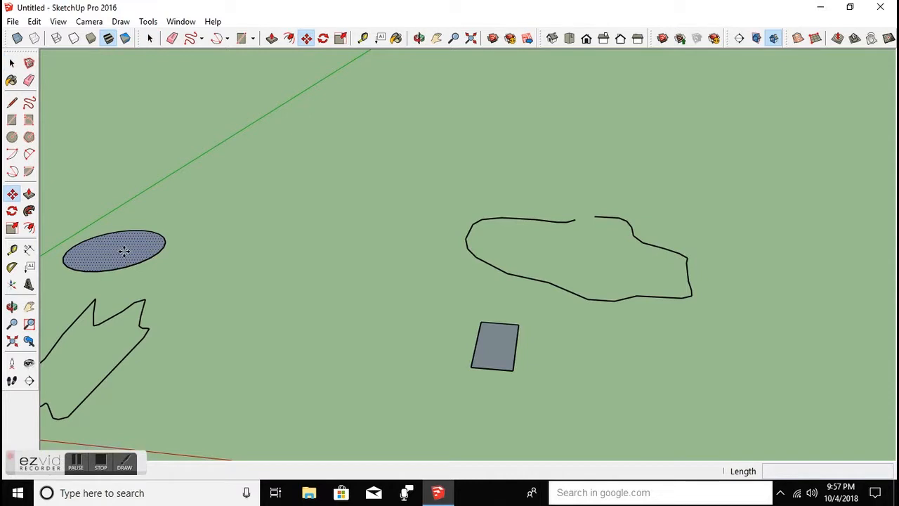
{"action": "key", "text": "ctrl"}
{"action": "left_click", "coordinate": [123, 251]}
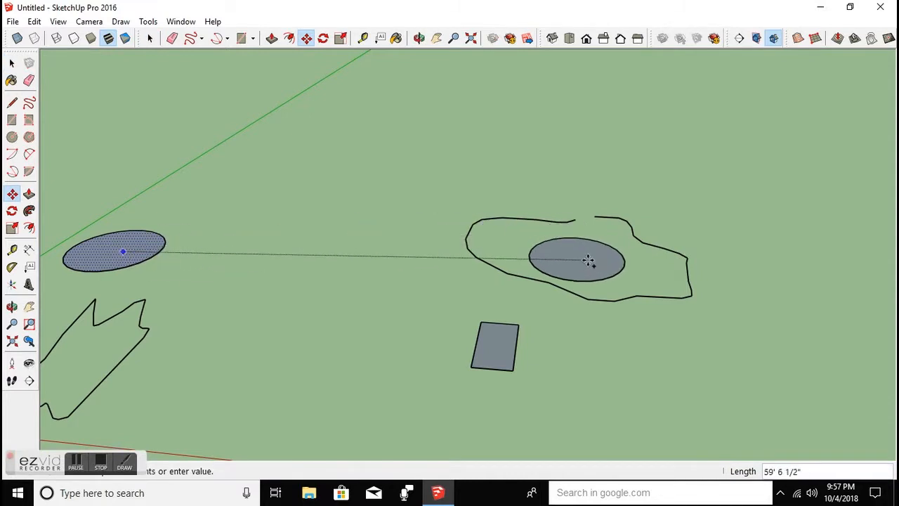
{"action": "left_click", "coordinate": [595, 251]}
Move the copied circle about 5' straight up along the blue axis, above the freehand outline
{"action": "scroll", "coordinate": [595, 250], "scroll_direction": "up", "scroll_amount": 3}
{"action": "middle_click_drag", "start_coordinate": [583, 255], "coordinate": [566, 169]}
{"action": "left_click", "coordinate": [577, 254]}
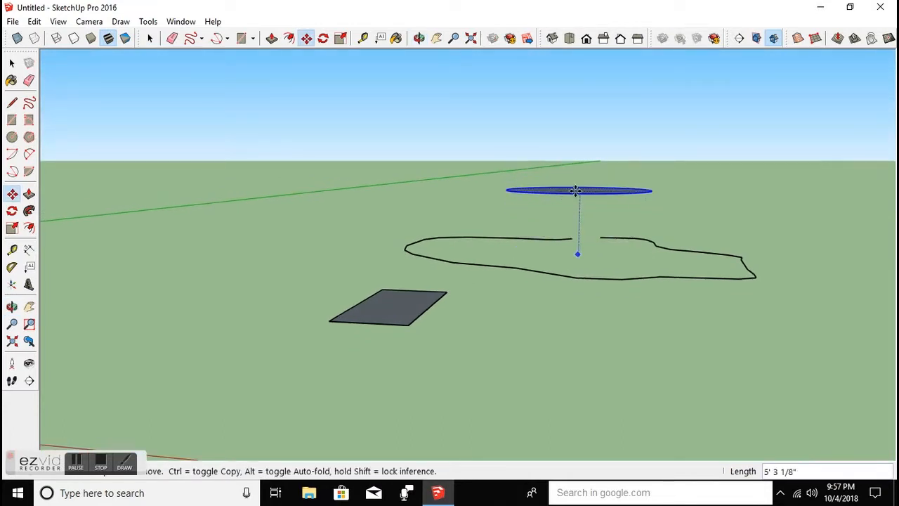
{"action": "left_click", "coordinate": [577, 194]}
Delete the face of the raised circle, keeping only its edge as a contour
{"action": "middle_click_drag", "start_coordinate": [577, 194], "coordinate": [579, 353]}
{"action": "key", "text": "space"}
{"action": "left_click", "coordinate": [578, 215]}
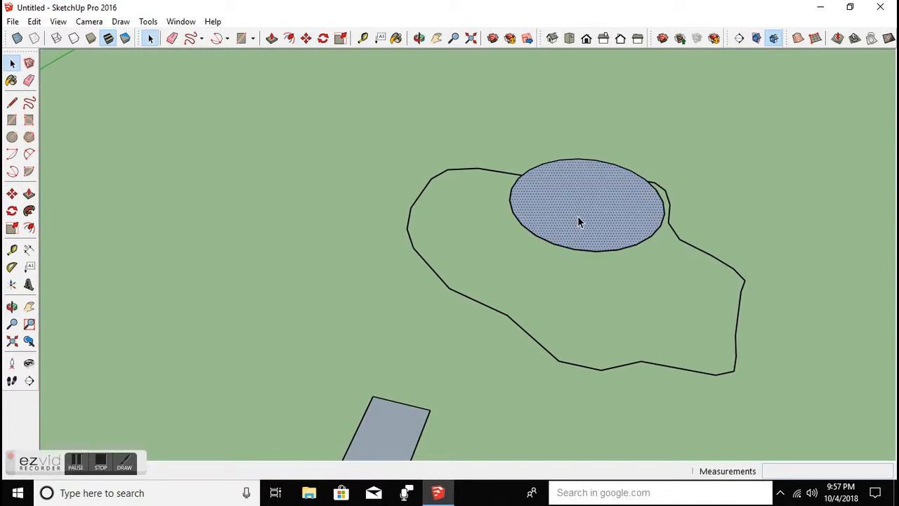
{"action": "key", "text": "Delete"}
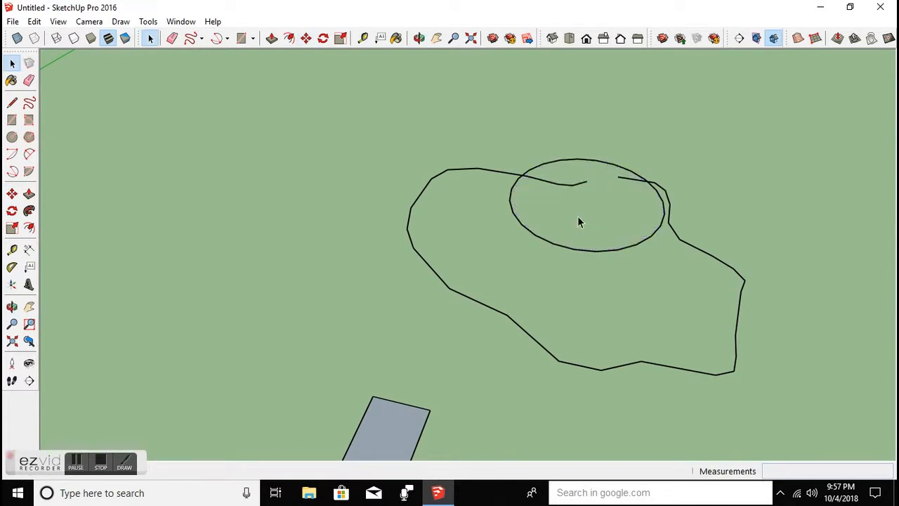
Select the irregular freehand outline and the raised circle, and generate a terrain from them with Sandbox From Contours
{"action": "scroll", "coordinate": [563, 246], "scroll_direction": "down", "scroll_amount": 5}
{"action": "mouse_move", "coordinate": [557, 283]}
{"action": "middle_mouse_down"}
{"action": "mouse_move", "coordinate": [585, 361]}
{"action": "mouse_move", "coordinate": [579, 377]}
{"action": "mouse_move", "coordinate": [372, 253]}
{"action": "mouse_move", "coordinate": [513, 222]}
{"action": "mouse_move", "coordinate": [518, 345]}
{"action": "mouse_move", "coordinate": [638, 307]}
{"action": "middle_mouse_up"}
{"action": "key", "text": "space"}
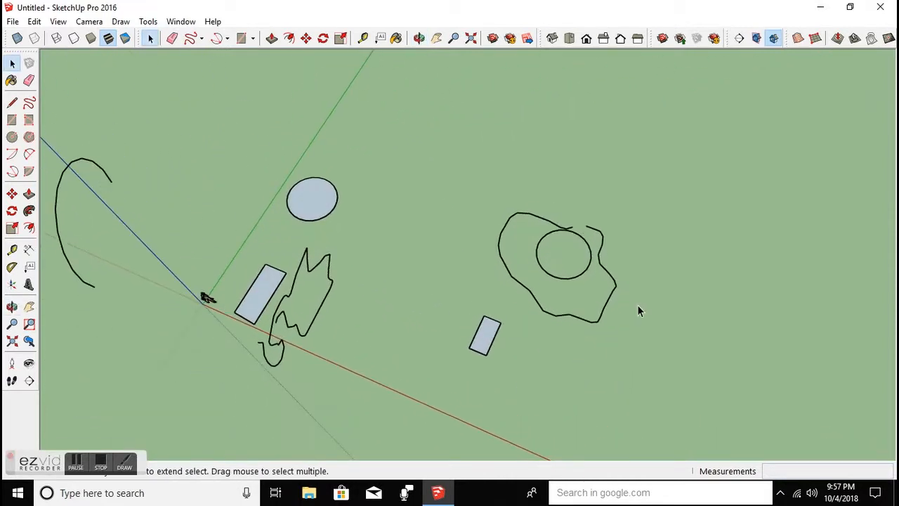
{"action": "mouse_move", "coordinate": [634, 327]}
{"action": "left_mouse_down"}
{"action": "mouse_move", "coordinate": [542, 210]}
{"action": "mouse_move", "coordinate": [510, 195]}
{"action": "left_mouse_up"}
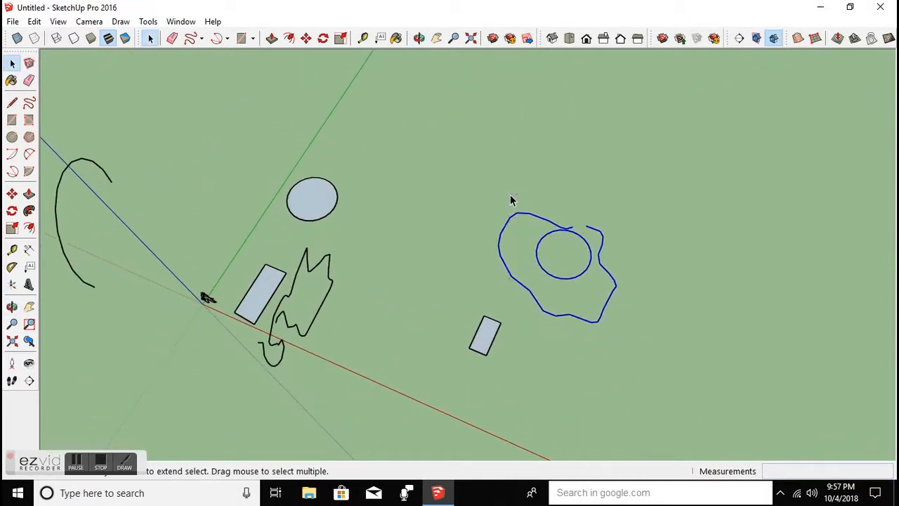
{"action": "left_click", "coordinate": [799, 39]}
{"action": "middle_click_drag", "start_coordinate": [555, 302], "coordinate": [361, 137]}
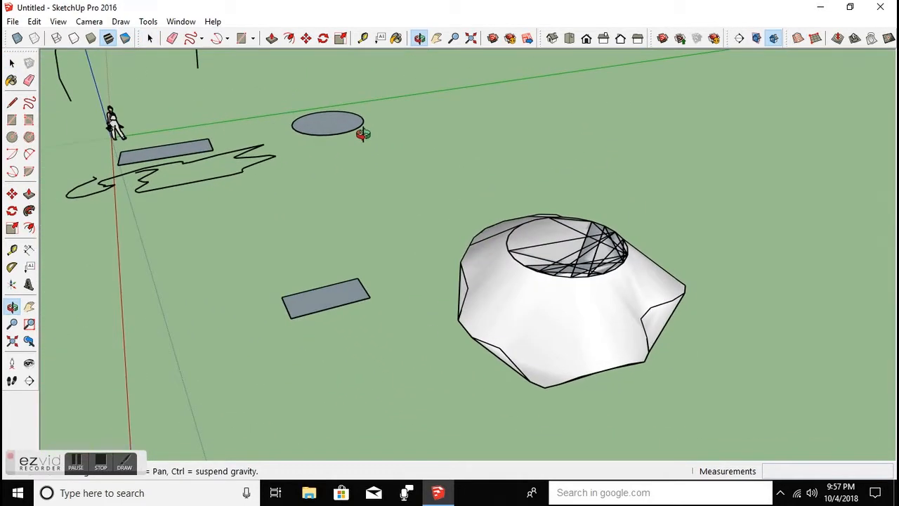
{"action": "key", "text": "space"}
{"action": "scroll", "coordinate": [541, 313], "scroll_direction": "up", "scroll_amount": 4}
{"action": "scroll", "coordinate": [542, 313], "scroll_direction": "down", "scroll_amount": 2}
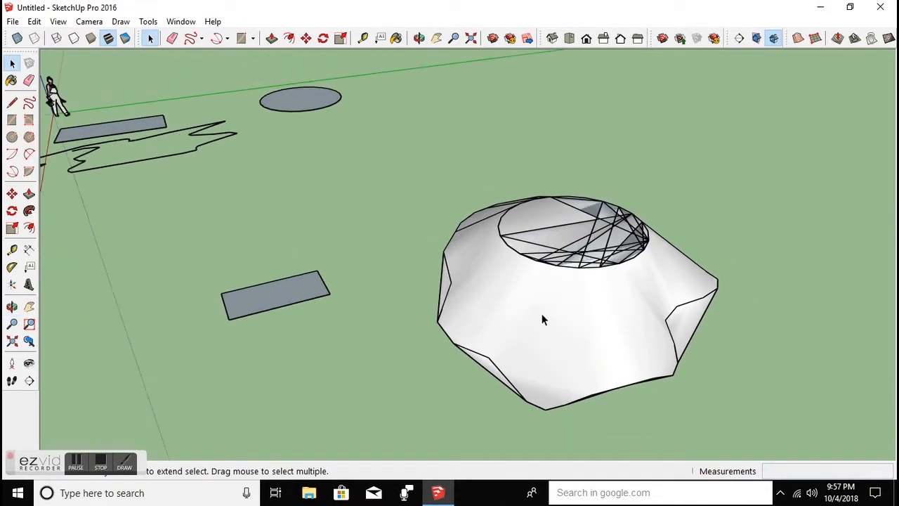
{"action": "scroll", "coordinate": [565, 298], "scroll_direction": "down", "scroll_amount": 2}
{"action": "scroll", "coordinate": [548, 299], "scroll_direction": "up", "scroll_amount": 2}
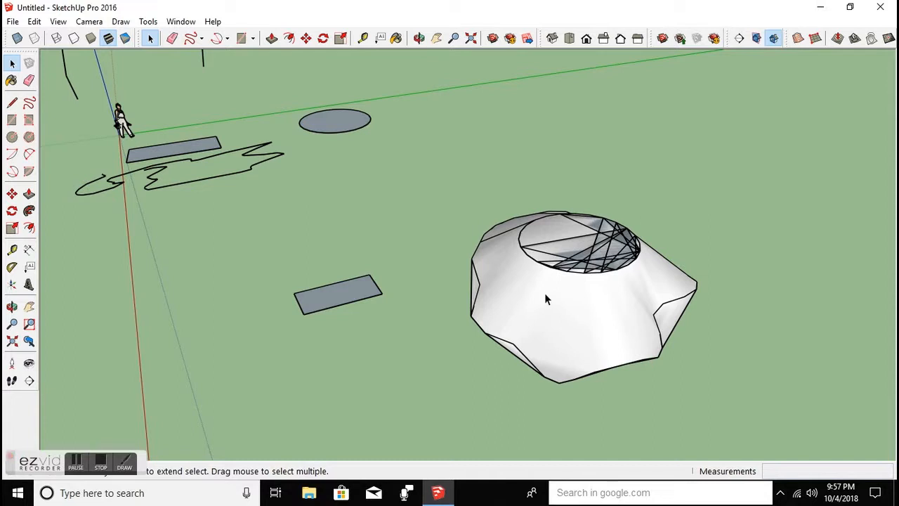
Draw a flat Sandbox From Scratch grid with 10' spacing and about 177' wide, beyond the contour terrain beside the red axis
{"action": "left_click", "coordinate": [817, 44]}
{"action": "scroll", "coordinate": [554, 180], "scroll_direction": "down", "scroll_amount": 6}
{"action": "middle_click_drag", "start_coordinate": [546, 176], "coordinate": [588, 305]}
{"action": "scroll", "coordinate": [607, 217], "scroll_direction": "up", "scroll_amount": 5}
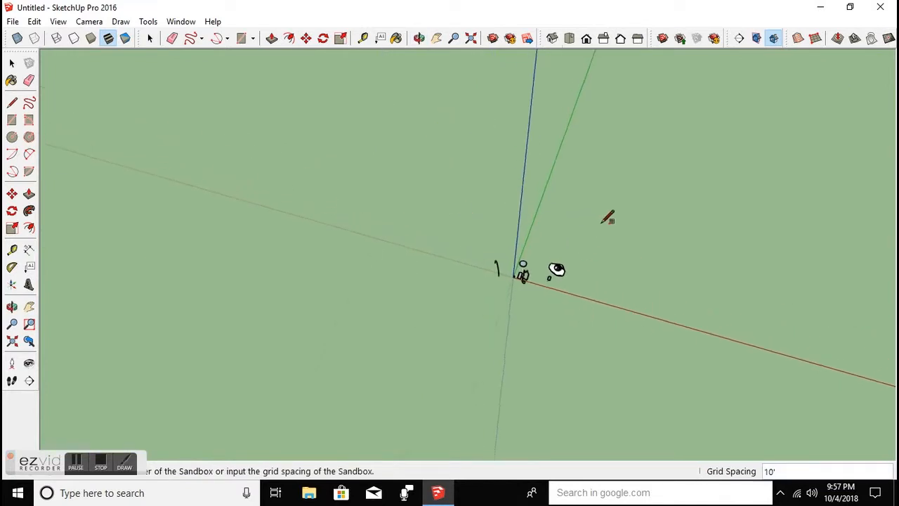
{"action": "scroll", "coordinate": [560, 202], "scroll_direction": "down", "scroll_amount": 3}
{"action": "left_click", "coordinate": [567, 208]}
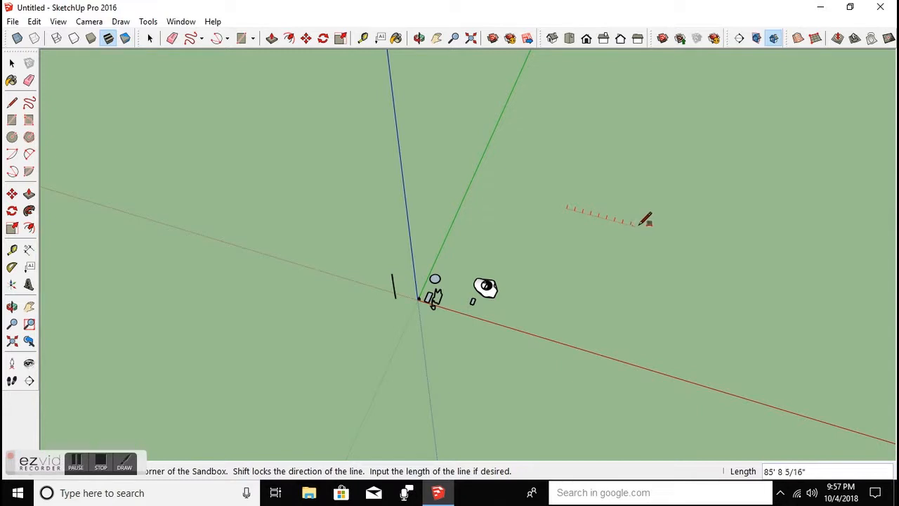
{"action": "left_click", "coordinate": [702, 241]}
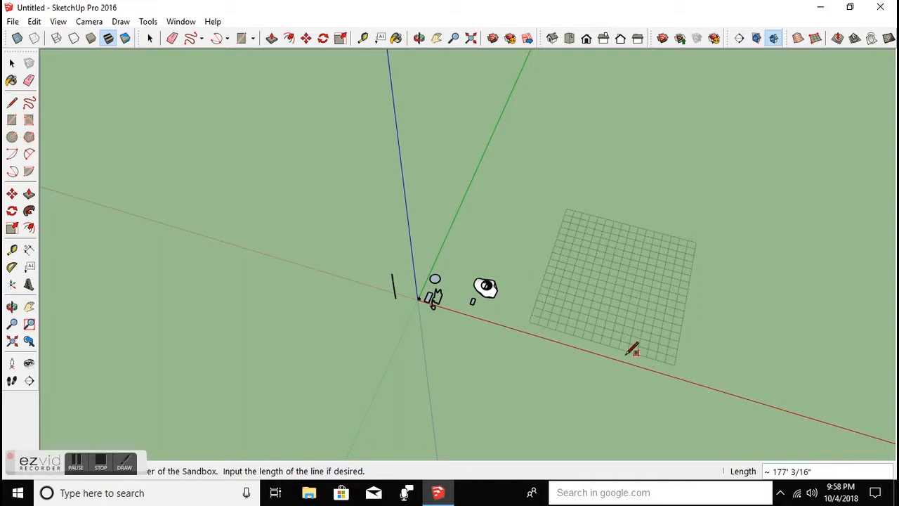
{"action": "left_click", "coordinate": [633, 350]}
Open the flat sandbox grid group for editing
{"action": "scroll", "coordinate": [654, 280], "scroll_direction": "up", "scroll_amount": 3}
{"action": "middle_click_drag", "start_coordinate": [654, 281], "coordinate": [558, 264]}
{"action": "scroll", "coordinate": [557, 265], "scroll_direction": "down", "scroll_amount": 5}
{"action": "scroll", "coordinate": [558, 281], "scroll_direction": "up", "scroll_amount": 3}
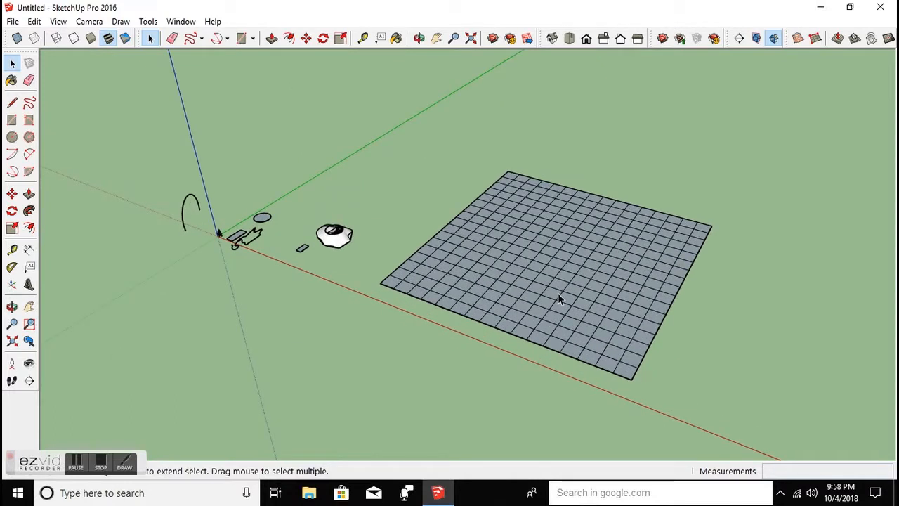
{"action": "left_click", "coordinate": [558, 294]}
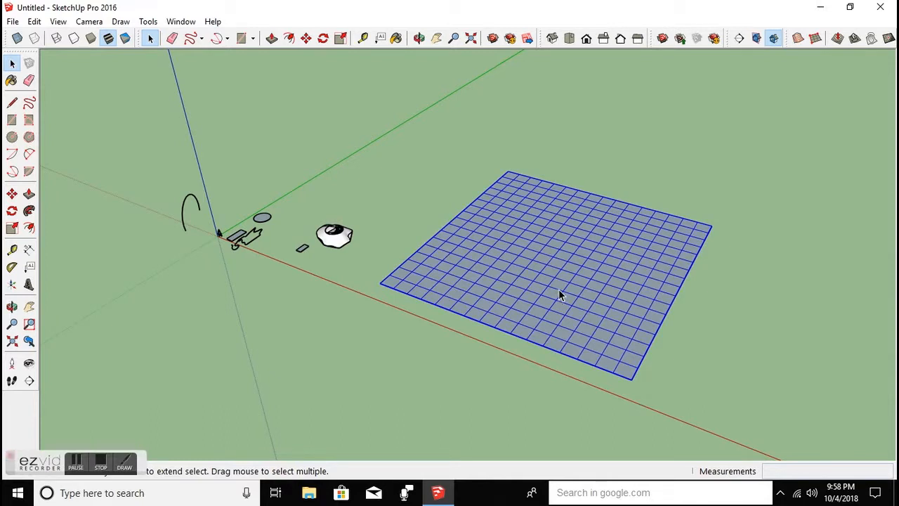
{"action": "scroll", "coordinate": [560, 296], "scroll_direction": "up", "scroll_amount": 3}
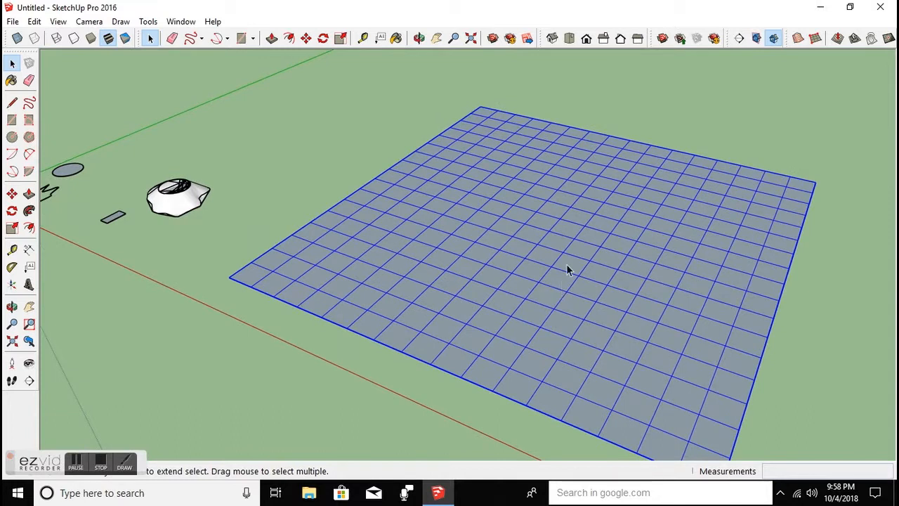
{"action": "scroll", "coordinate": [506, 301], "scroll_direction": "down", "scroll_amount": 3}
{"action": "scroll", "coordinate": [537, 297], "scroll_direction": "up", "scroll_amount": 3}
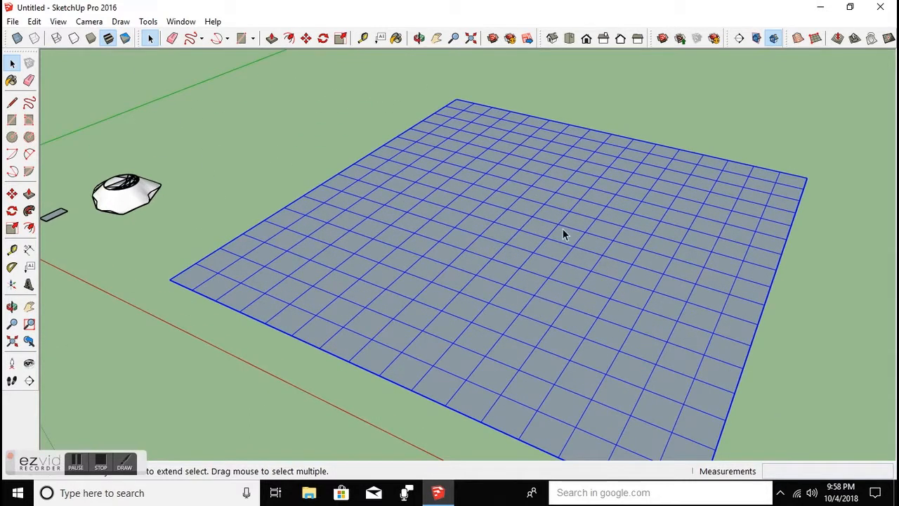
{"action": "scroll", "coordinate": [562, 230], "scroll_direction": "down", "scroll_amount": 3}
{"action": "middle_click_drag", "start_coordinate": [604, 274], "coordinate": [548, 194]}
{"action": "scroll", "coordinate": [529, 228], "scroll_direction": "up", "scroll_amount": 3}
{"action": "double_click", "coordinate": [529, 229]}
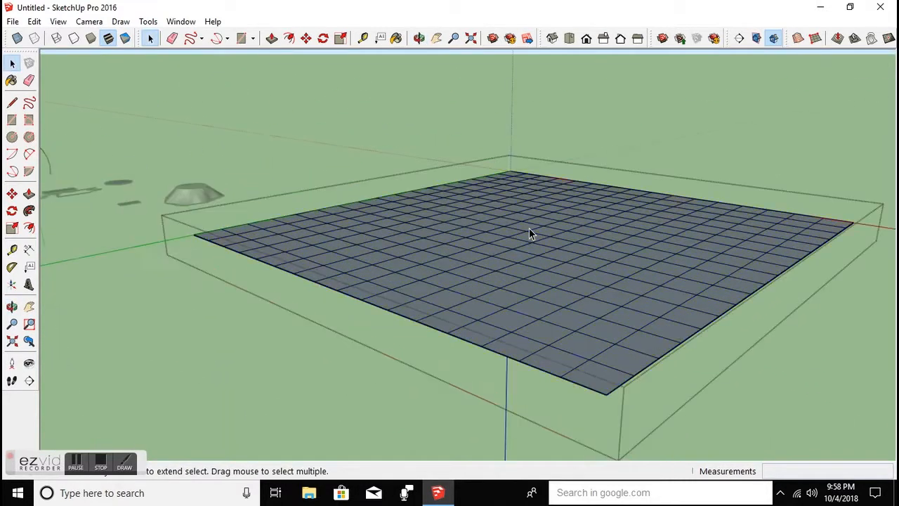
Raise a hill about 10' high around a grid edge near the middle of the sandbox, using Smoove with a 30' radius
{"action": "middle_click_drag", "start_coordinate": [546, 287], "coordinate": [586, 338]}
{"action": "scroll", "coordinate": [505, 269], "scroll_direction": "down", "scroll_amount": 3}
{"action": "scroll", "coordinate": [545, 283], "scroll_direction": "up", "scroll_amount": 3}
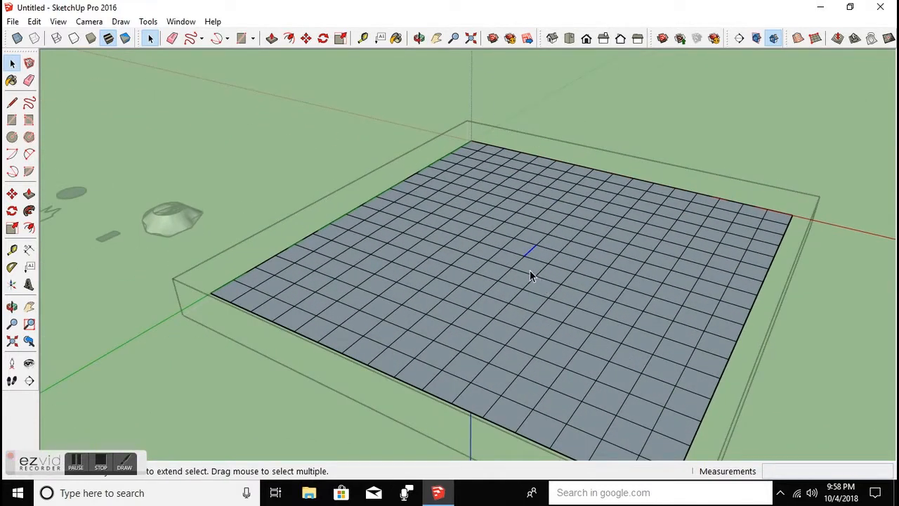
{"action": "left_click", "coordinate": [839, 38]}
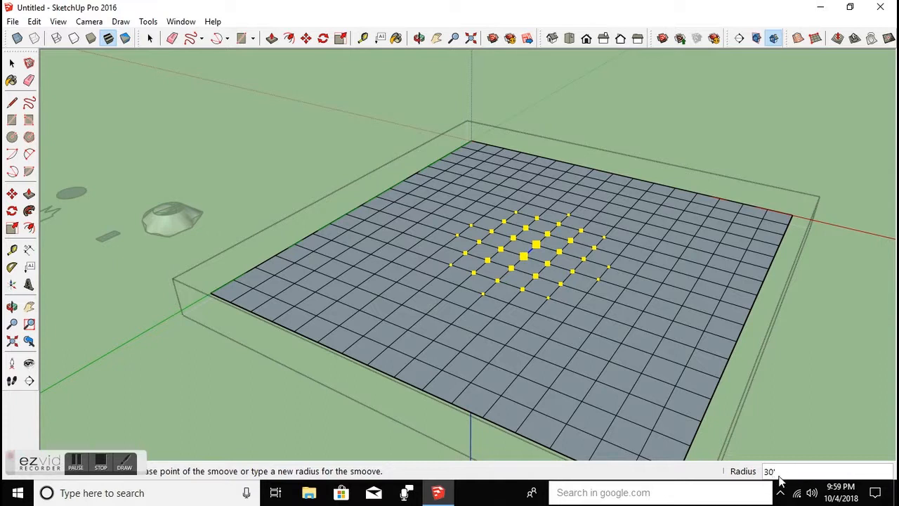
{"action": "left_click", "coordinate": [529, 253]}
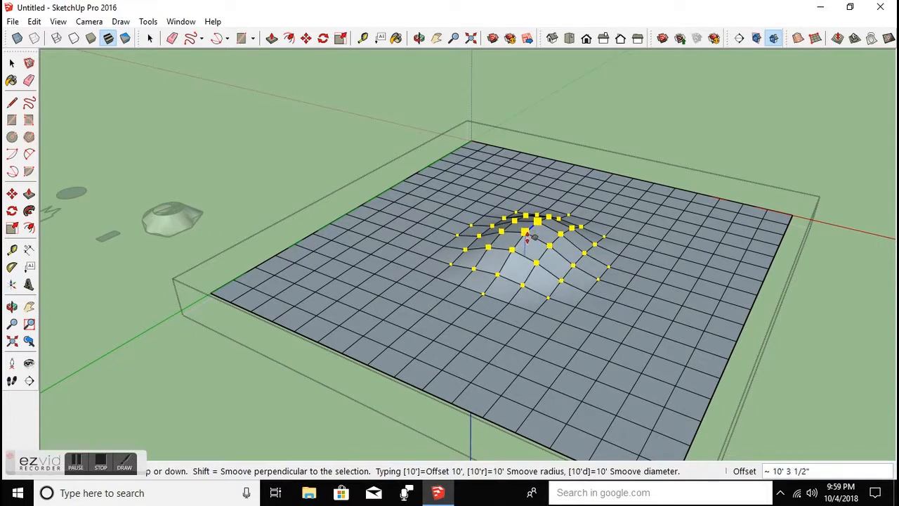
{"action": "left_click", "coordinate": [527, 239]}
Select a single grid face beside the hill and push the terrain around it down into a hollow, using Smoove with a 30' radius
{"action": "middle_click_drag", "start_coordinate": [527, 235], "coordinate": [638, 237]}
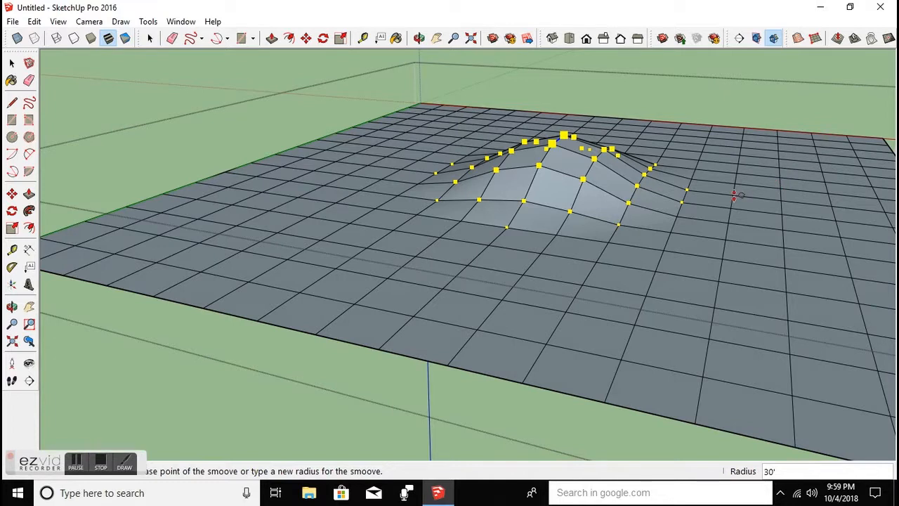
{"action": "key", "text": "space"}
{"action": "left_click", "coordinate": [757, 196]}
{"action": "scroll", "coordinate": [571, 275], "scroll_direction": "down", "scroll_amount": 4}
{"action": "scroll", "coordinate": [660, 200], "scroll_direction": "up", "scroll_amount": 5}
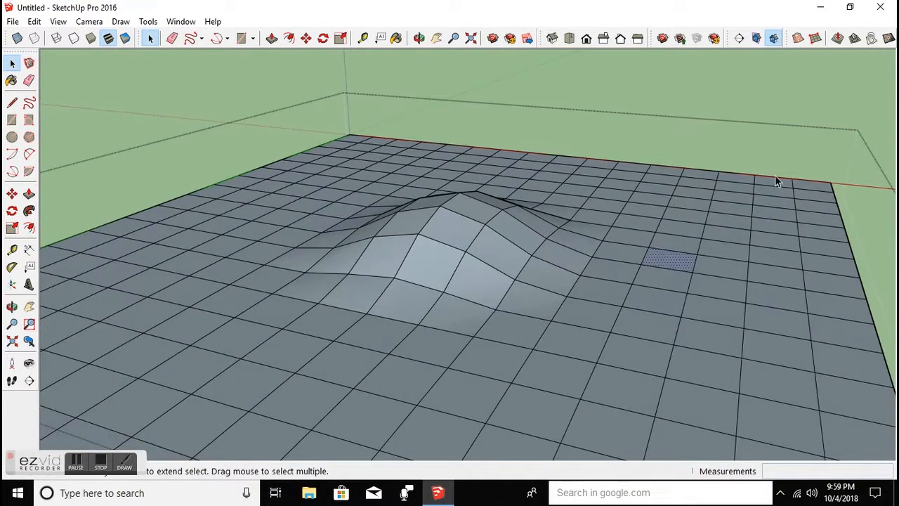
{"action": "left_click", "coordinate": [837, 38]}
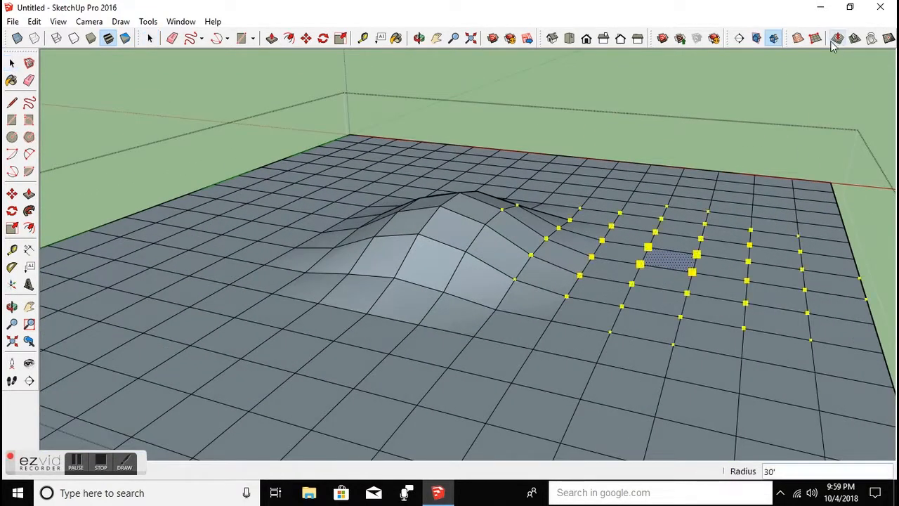
{"action": "left_click", "coordinate": [693, 269]}
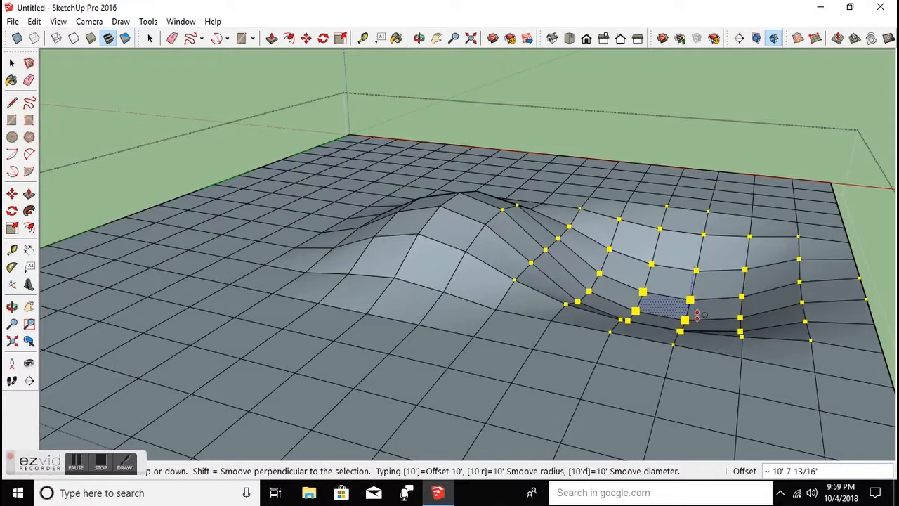
{"action": "left_click", "coordinate": [697, 304]}
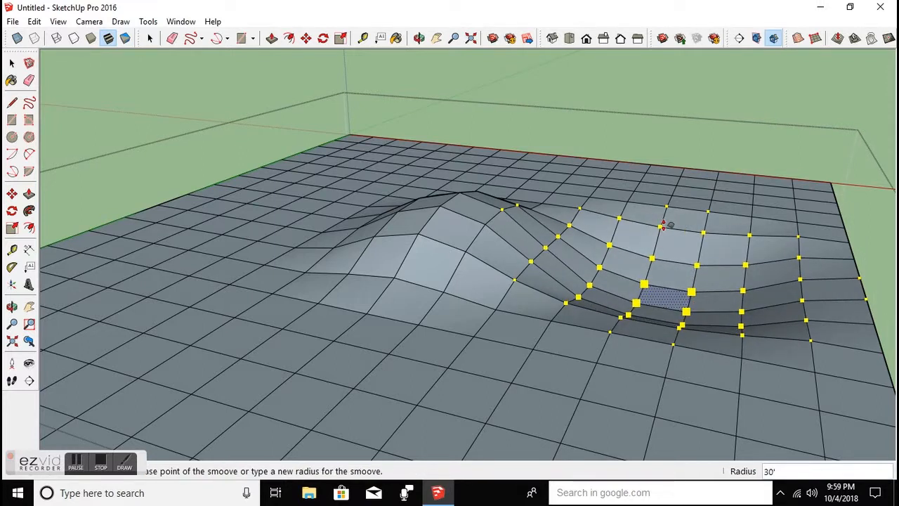
Try to use a single triangular grid face beside the hill as the base for a Sandbox stamp with a 1' offset
{"action": "scroll", "coordinate": [623, 223], "scroll_direction": "down", "scroll_amount": 3}
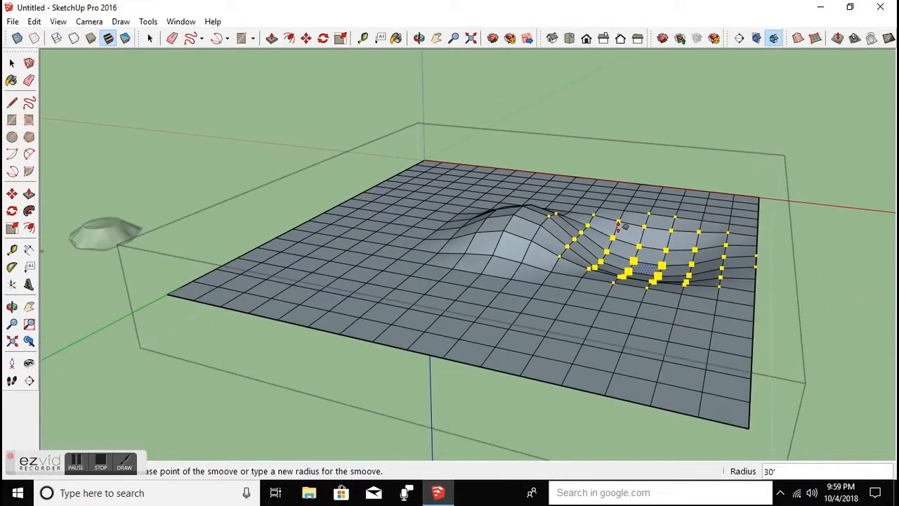
{"action": "middle_click_drag", "start_coordinate": [632, 232], "coordinate": [663, 243]}
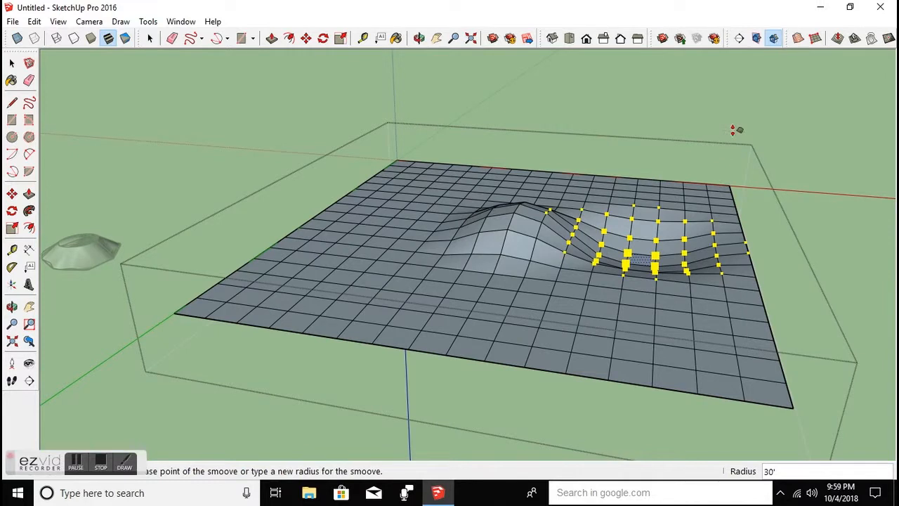
{"action": "key", "text": "space"}
{"action": "left_click", "coordinate": [854, 39]}
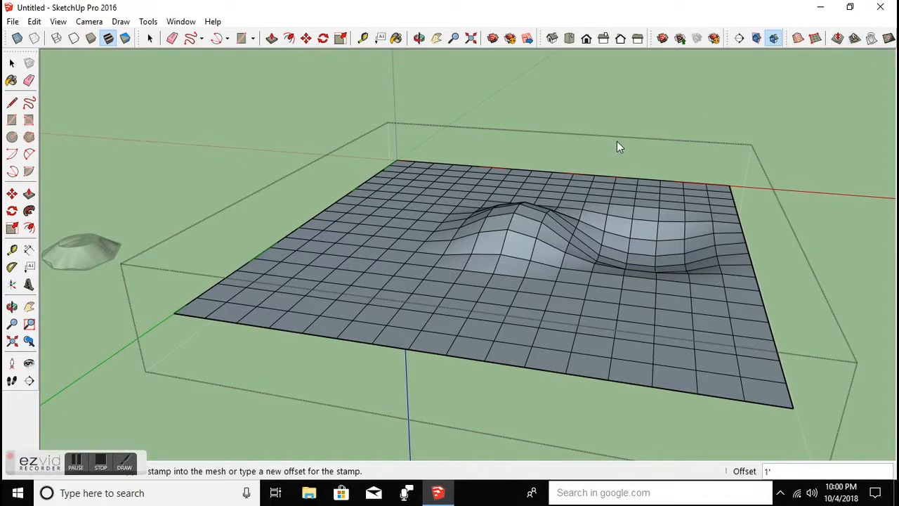
{"action": "scroll", "coordinate": [363, 289], "scroll_direction": "up", "scroll_amount": 3}
{"action": "middle_click_drag", "start_coordinate": [363, 289], "coordinate": [369, 366]}
{"action": "scroll", "coordinate": [383, 316], "scroll_direction": "down", "scroll_amount": 5}
{"action": "scroll", "coordinate": [368, 338], "scroll_direction": "up", "scroll_amount": 5}
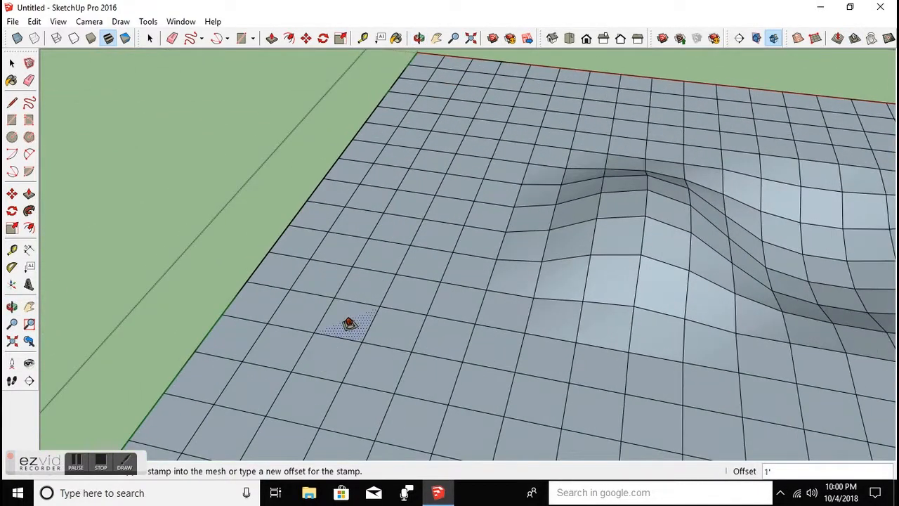
{"action": "left_click", "coordinate": [350, 329]}
{"action": "scroll", "coordinate": [349, 327], "scroll_direction": "up", "scroll_amount": 4}
{"action": "middle_click_drag", "start_coordinate": [349, 327], "coordinate": [403, 307]}
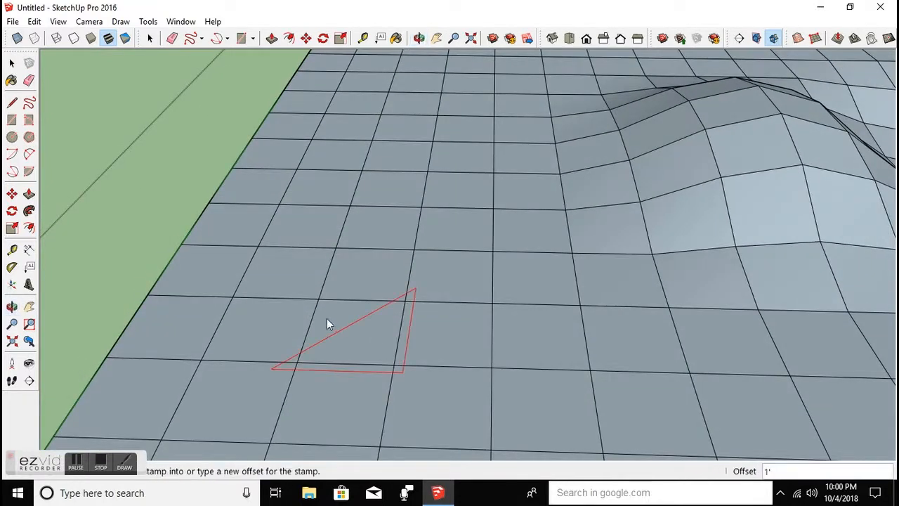
{"action": "scroll", "coordinate": [327, 323], "scroll_direction": "down", "scroll_amount": 6}
{"action": "scroll", "coordinate": [336, 355], "scroll_direction": "up", "scroll_amount": 5}
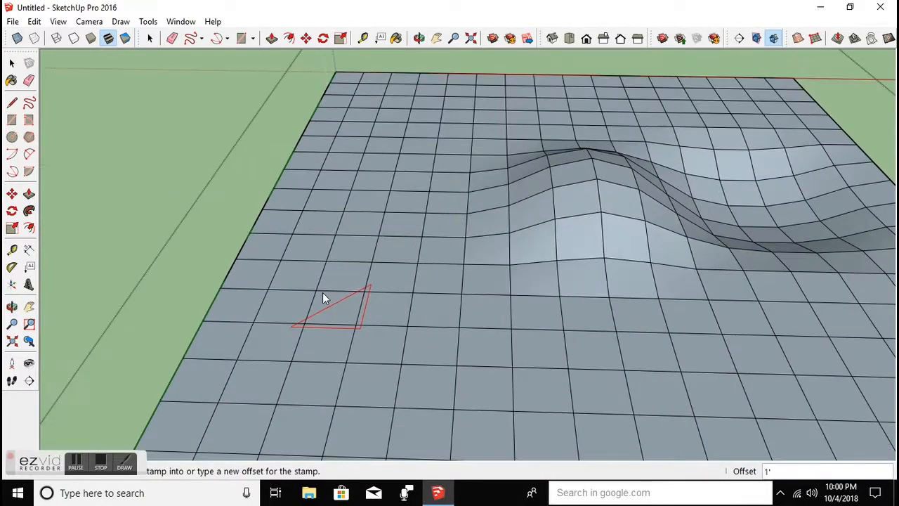
{"action": "scroll", "coordinate": [326, 311], "scroll_direction": "up", "scroll_amount": 1}
{"action": "scroll", "coordinate": [323, 332], "scroll_direction": "down", "scroll_amount": 1}
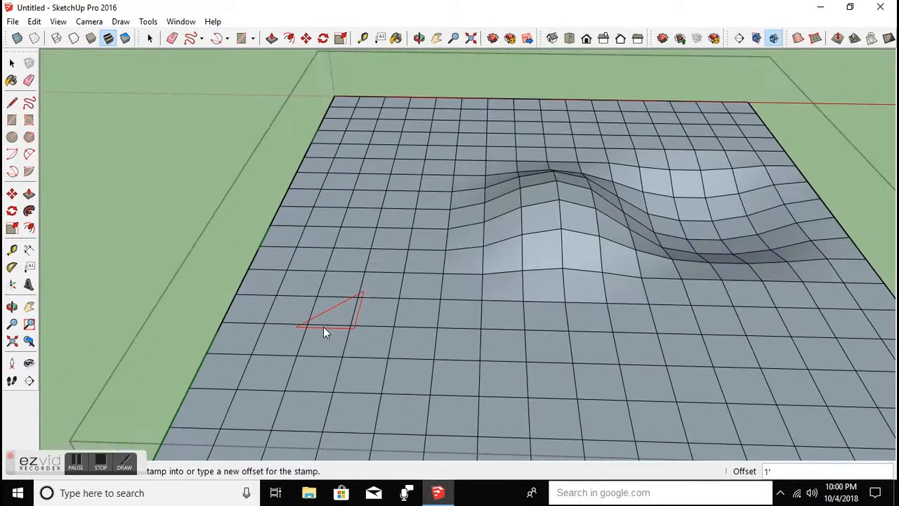
Try the Stamp again with a different grid face, nearer the sandbox's near corner, keeping the 1' offset
{"action": "left_click", "coordinate": [858, 39]}
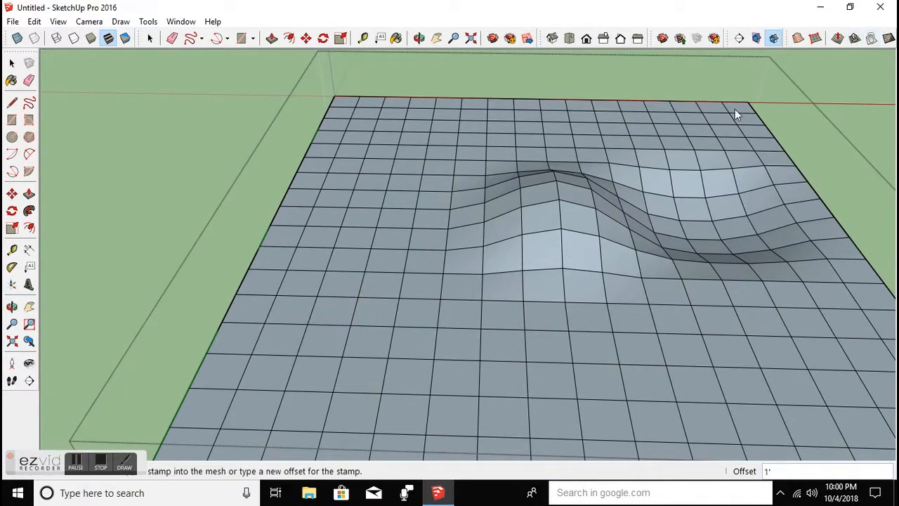
{"action": "left_click", "coordinate": [316, 384]}
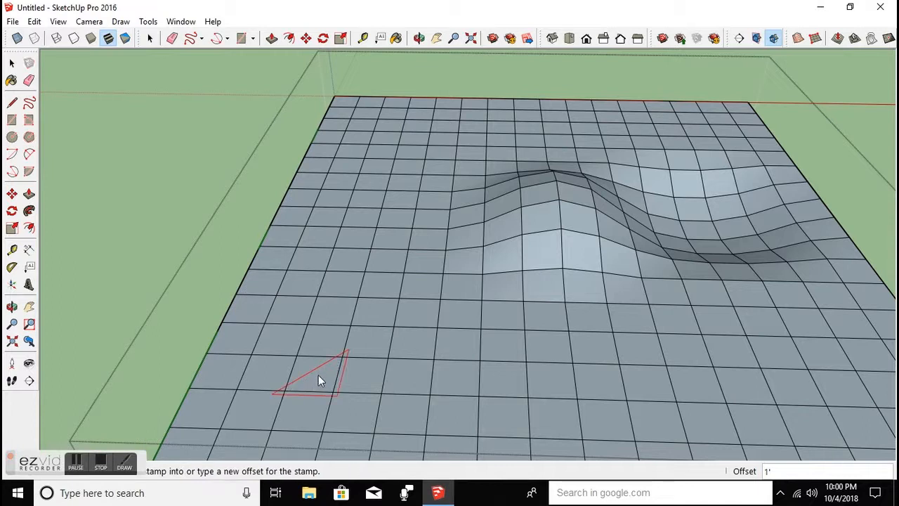
{"action": "scroll", "coordinate": [467, 274], "scroll_direction": "down", "scroll_amount": 6}
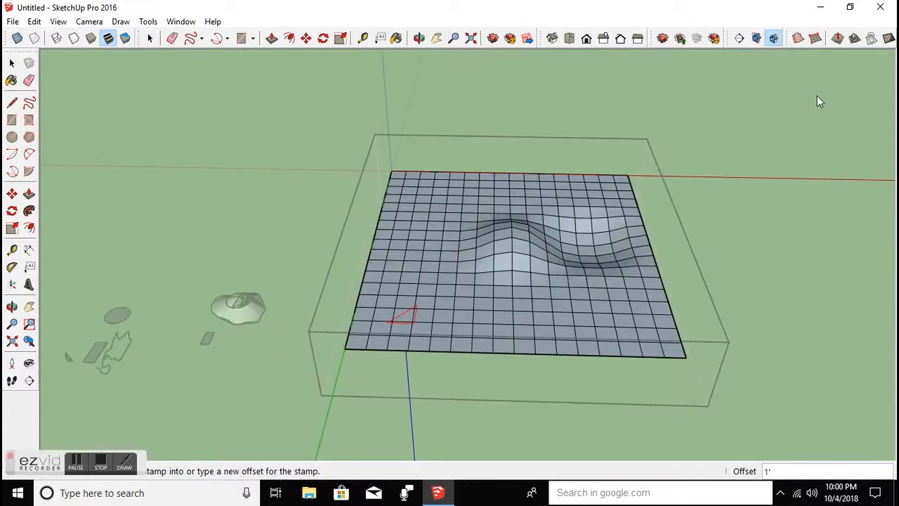
{"action": "left_click", "coordinate": [872, 40]}
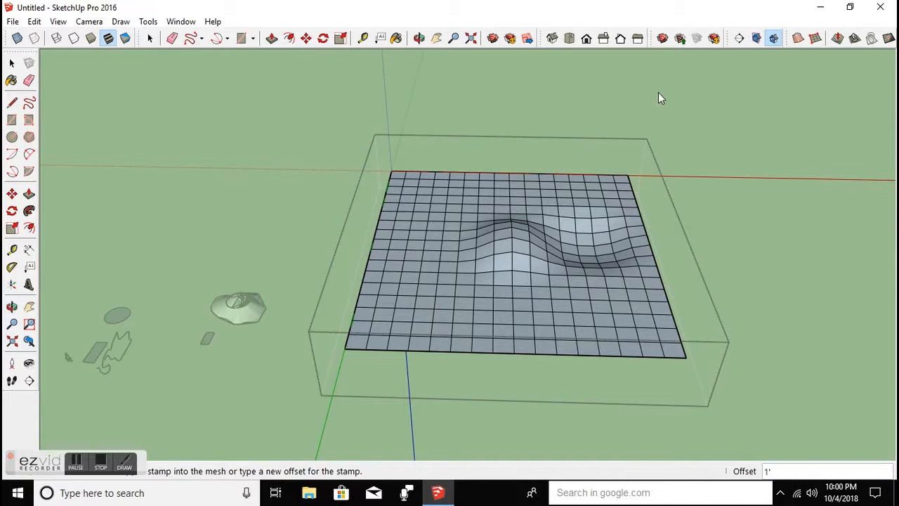
Draw a large rectangle on the ground beyond the red-axis edge of the sandbox and select its face
{"action": "middle_click_drag", "start_coordinate": [659, 104], "coordinate": [585, 81]}
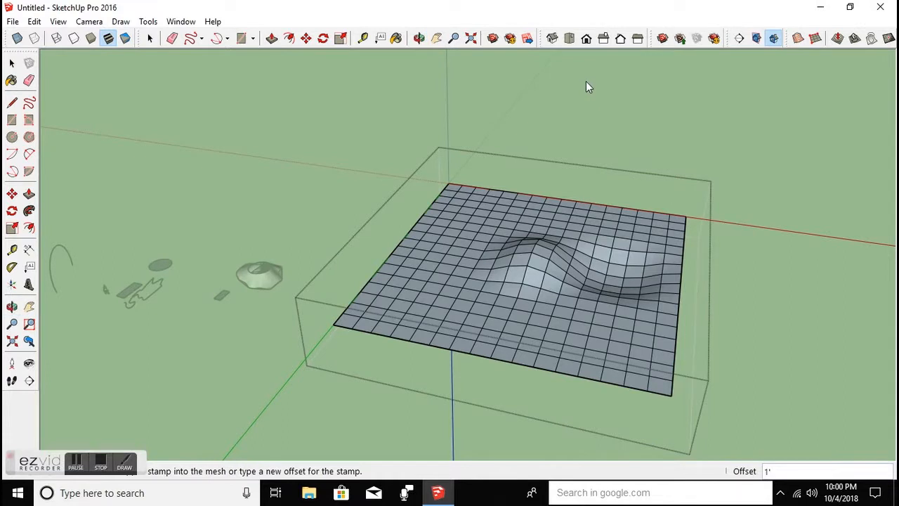
{"action": "key", "text": "r"}
{"action": "left_click", "coordinate": [499, 156]}
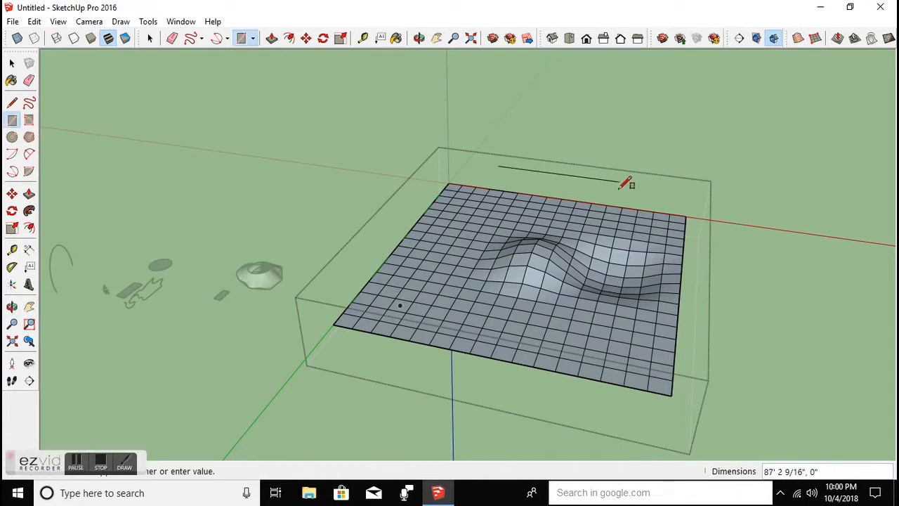
{"action": "left_click", "coordinate": [645, 157]}
{"action": "key", "text": "space"}
{"action": "left_click", "coordinate": [570, 166]}
{"action": "middle_click_drag", "start_coordinate": [620, 170], "coordinate": [473, 188]}
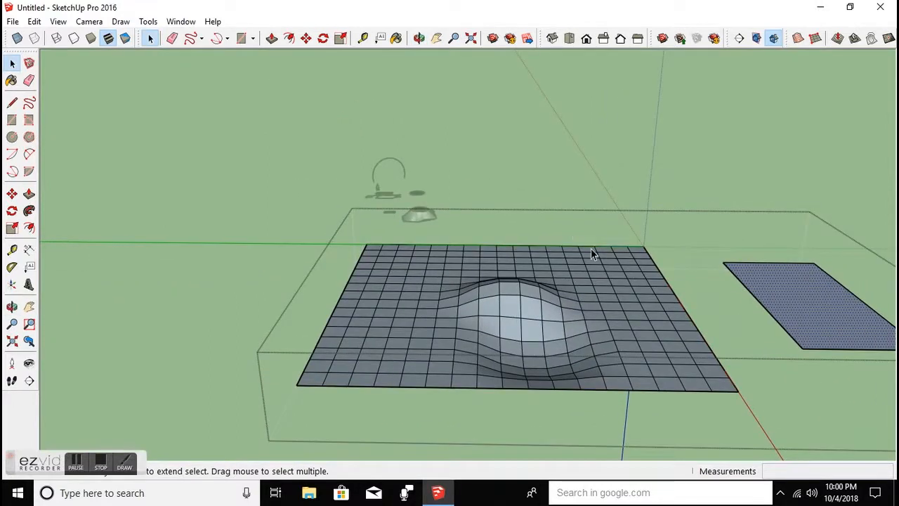
Draw a smaller rectangle and a circle side by side inside the large rectangle
{"action": "key", "text": "r"}
{"action": "middle_click_drag", "start_coordinate": [811, 333], "coordinate": [728, 391]}
{"action": "left_click", "coordinate": [708, 390]}
{"action": "left_click", "coordinate": [757, 376]}
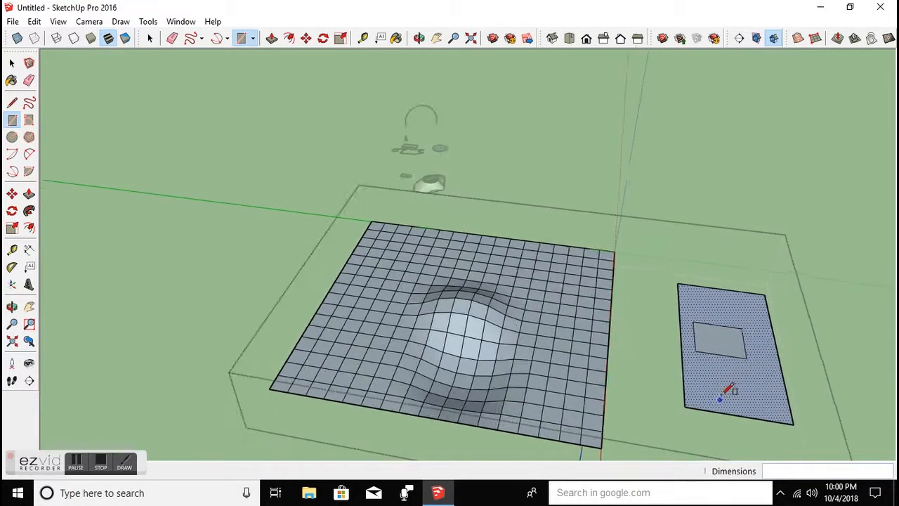
{"action": "key", "text": "c"}
{"action": "left_click", "coordinate": [729, 386]}
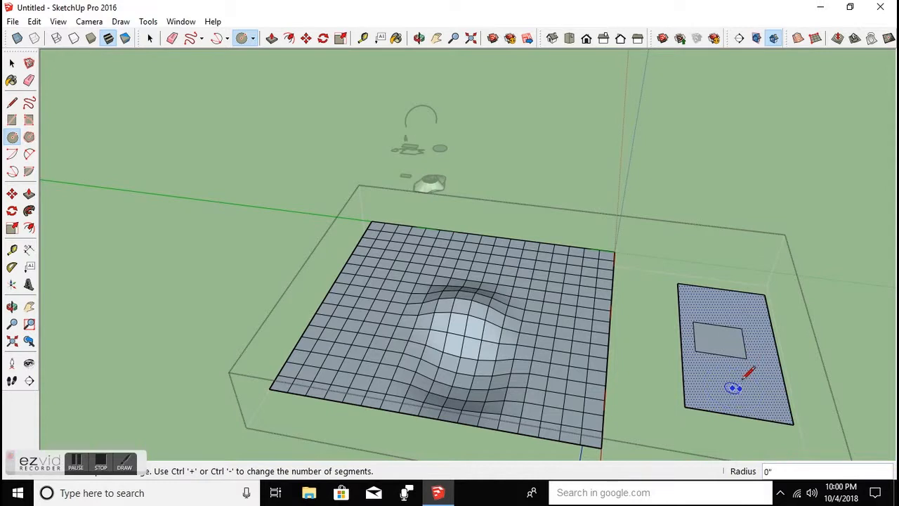
{"action": "left_click", "coordinate": [756, 365]}
{"action": "key", "text": "space"}
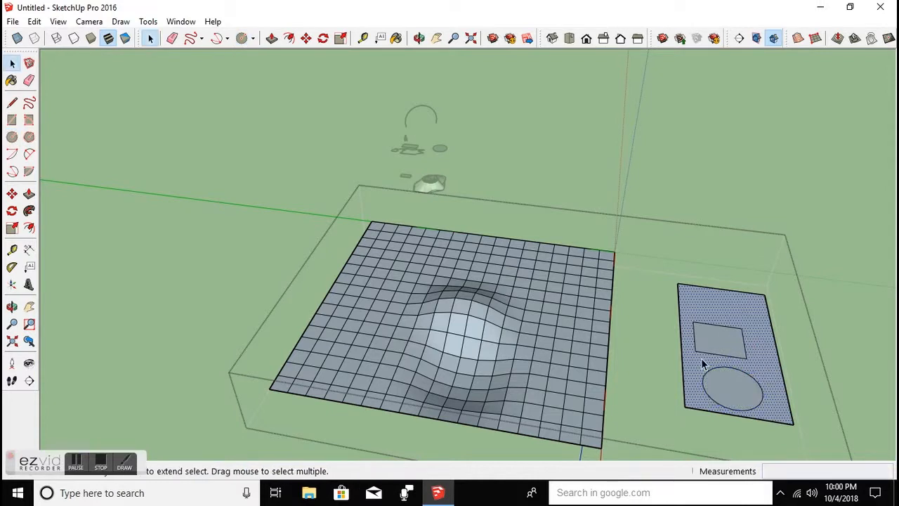
Select the large rectangle with both inner shapes and move it straight up, well above the ground
{"action": "scroll", "coordinate": [747, 401], "scroll_direction": "down", "scroll_amount": 3}
{"action": "triple_click", "coordinate": [693, 320]}
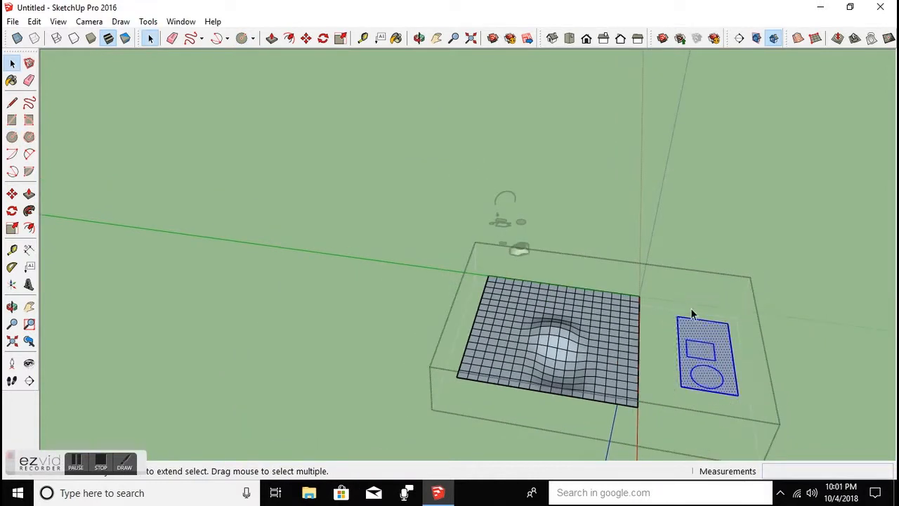
{"action": "key", "text": "m"}
{"action": "scroll", "coordinate": [692, 298], "scroll_direction": "up", "scroll_amount": 3}
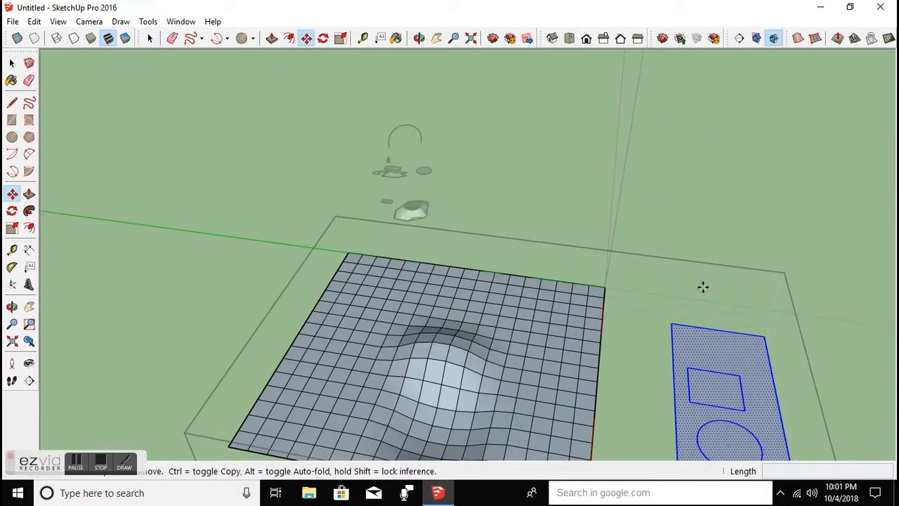
{"action": "left_click", "coordinate": [702, 287]}
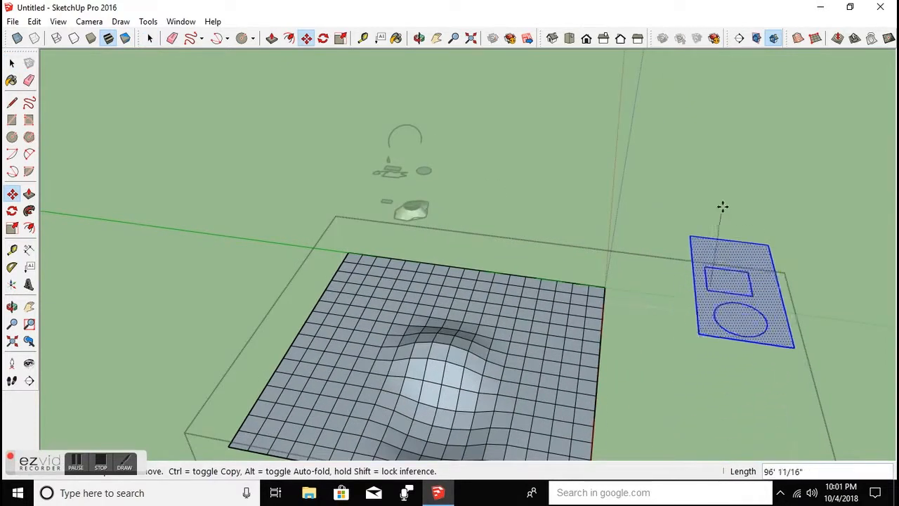
{"action": "left_click", "coordinate": [743, 151]}
Move the raised rectangle with its inner shapes sideways along the green axis until it hangs above the sandbox hill
{"action": "middle_click_drag", "start_coordinate": [744, 261], "coordinate": [756, 189]}
{"action": "scroll", "coordinate": [741, 224], "scroll_direction": "down", "scroll_amount": 3}
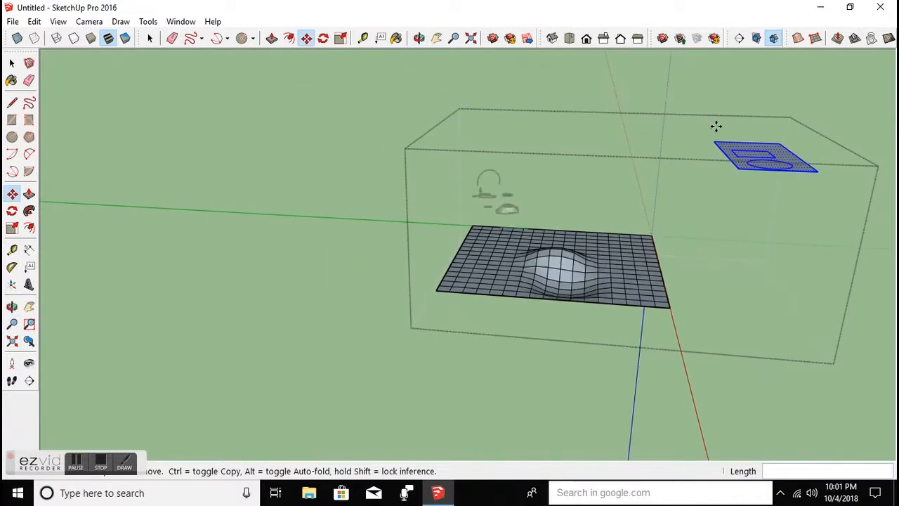
{"action": "left_click", "coordinate": [725, 114]}
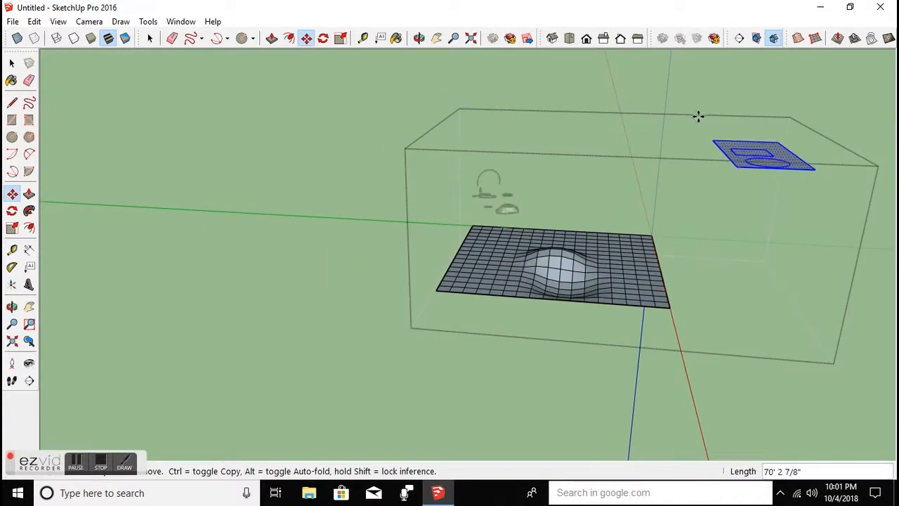
{"action": "left_click", "coordinate": [650, 112]}
Drape the raised rectangle, its inner rectangle and the circle onto the sandbox terrain and inspect the projected outlines
{"action": "middle_click_drag", "start_coordinate": [650, 112], "coordinate": [696, 276]}
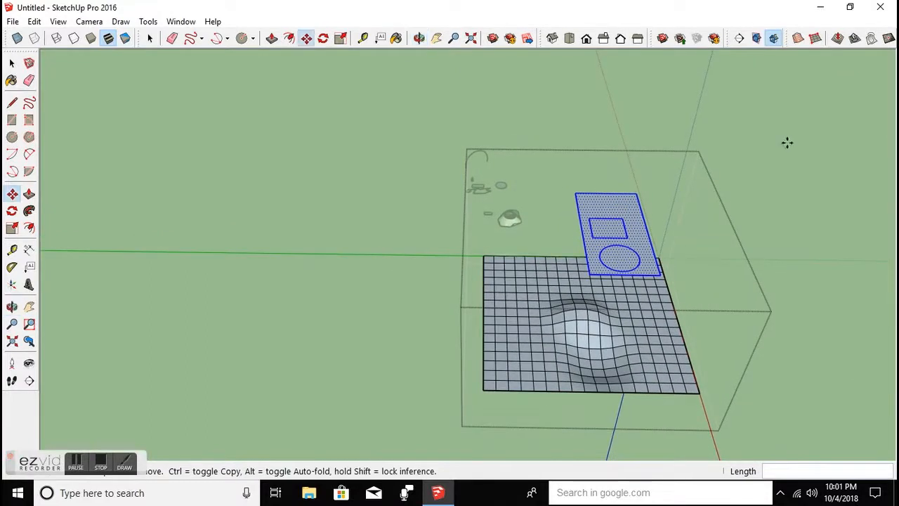
{"action": "left_click", "coordinate": [871, 39]}
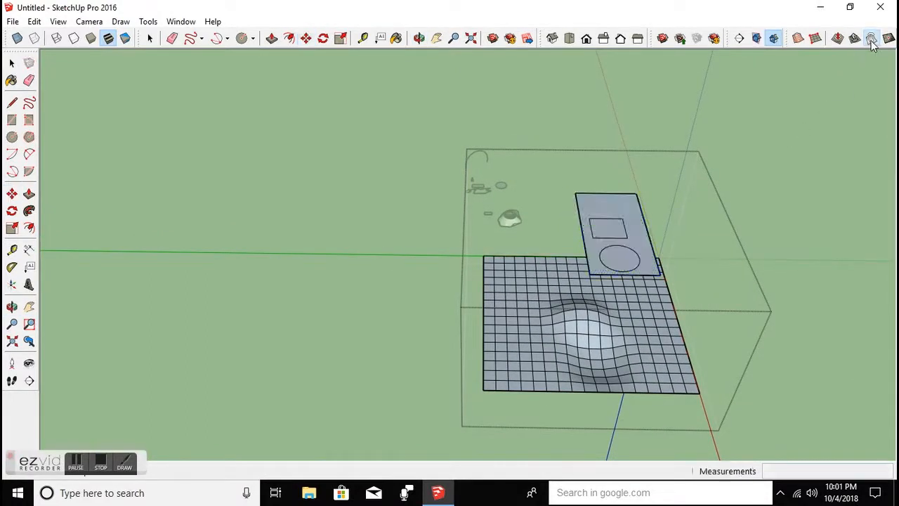
{"action": "left_click", "coordinate": [608, 332]}
{"action": "scroll", "coordinate": [608, 336], "scroll_direction": "up", "scroll_amount": 3}
{"action": "middle_click_drag", "start_coordinate": [594, 327], "coordinate": [647, 356]}
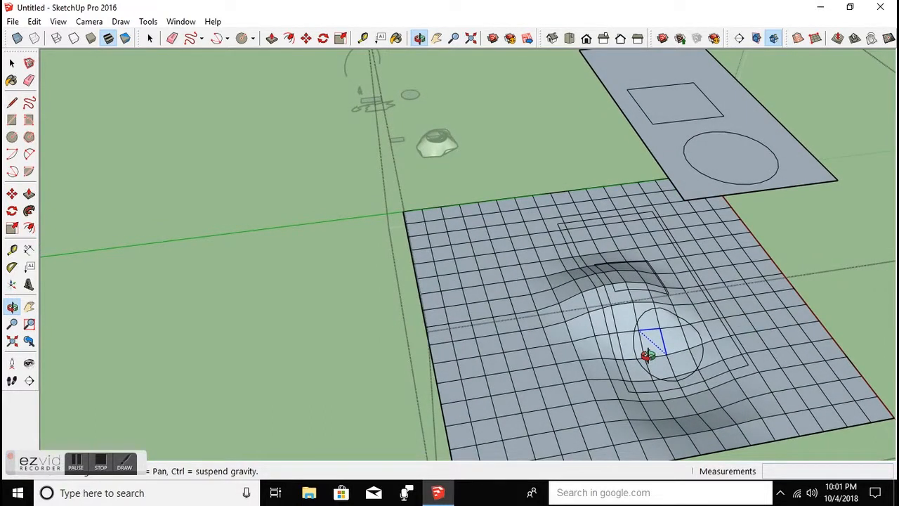
{"action": "middle_click_drag", "start_coordinate": [648, 355], "coordinate": [567, 371]}
{"action": "scroll", "coordinate": [527, 320], "scroll_direction": "down", "scroll_amount": 3}
{"action": "scroll", "coordinate": [512, 317], "scroll_direction": "up", "scroll_amount": 1}
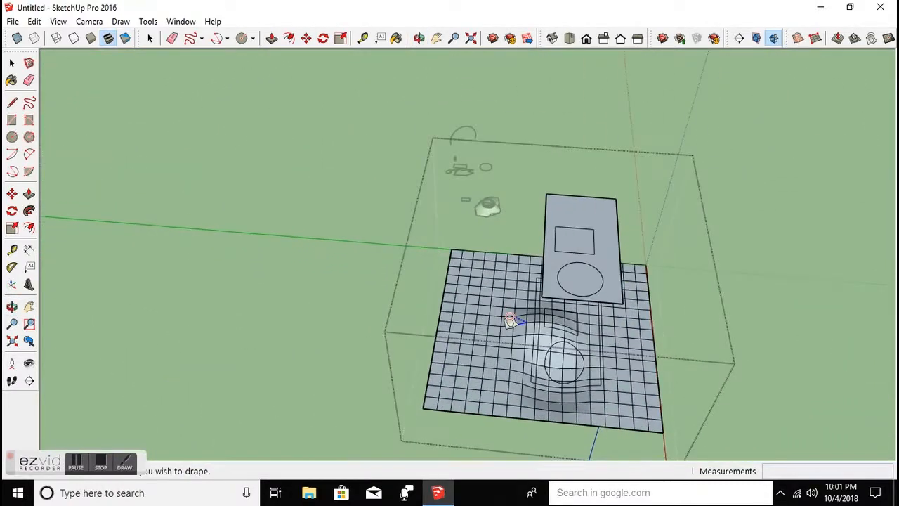
{"action": "scroll", "coordinate": [464, 290], "scroll_direction": "down", "scroll_amount": 2}
{"action": "scroll", "coordinate": [460, 290], "scroll_direction": "up", "scroll_amount": 2}
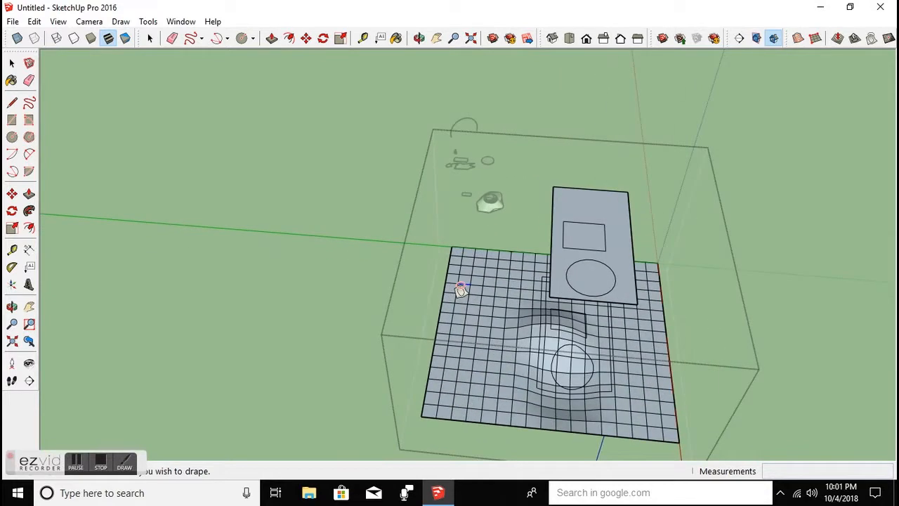